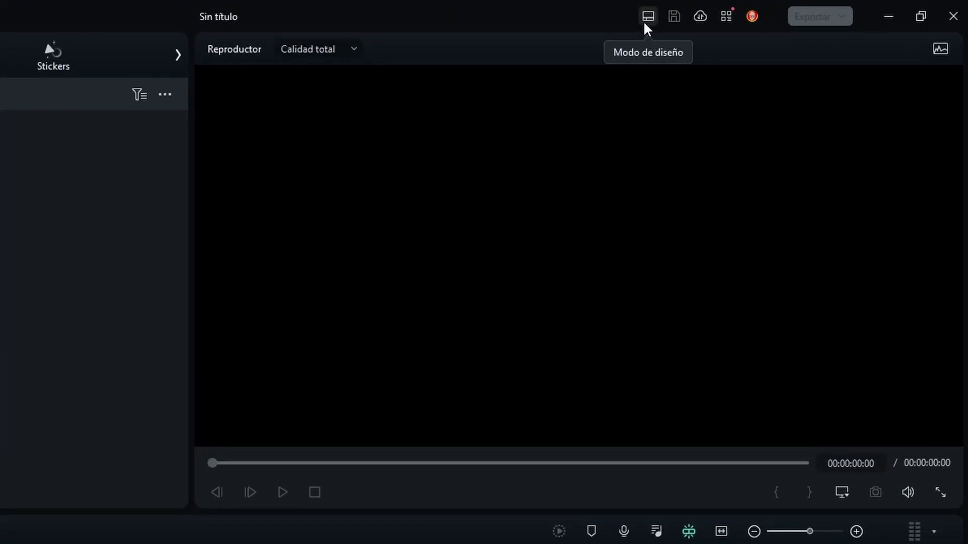
Step: Try the Vídeo corto workspace layout and the dual-window layout, moving and maximizing the detached player window
click(644, 22)
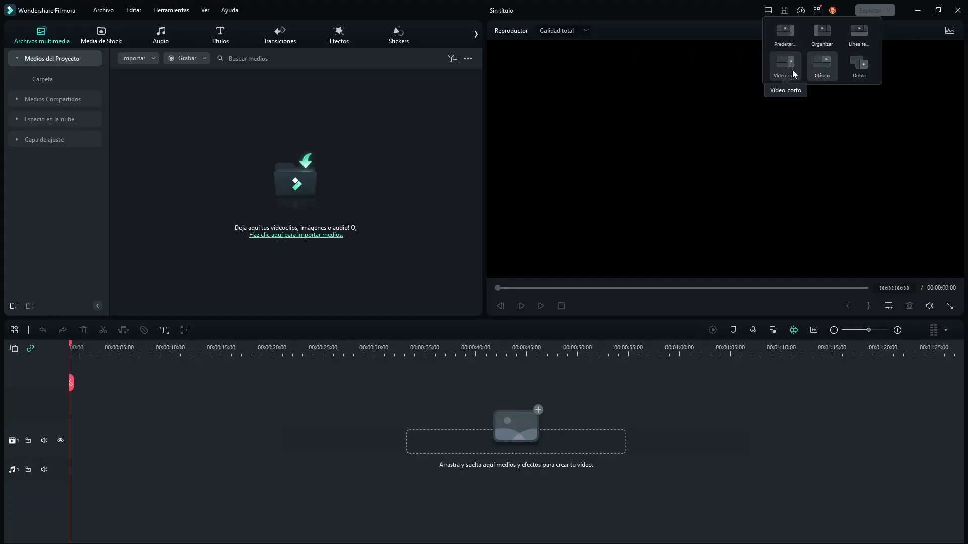
click(787, 65)
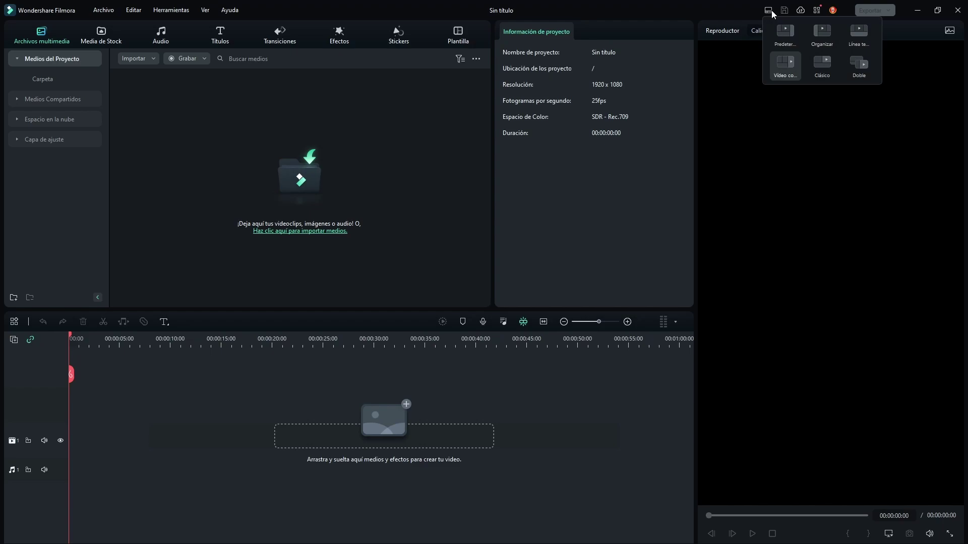
click(773, 13)
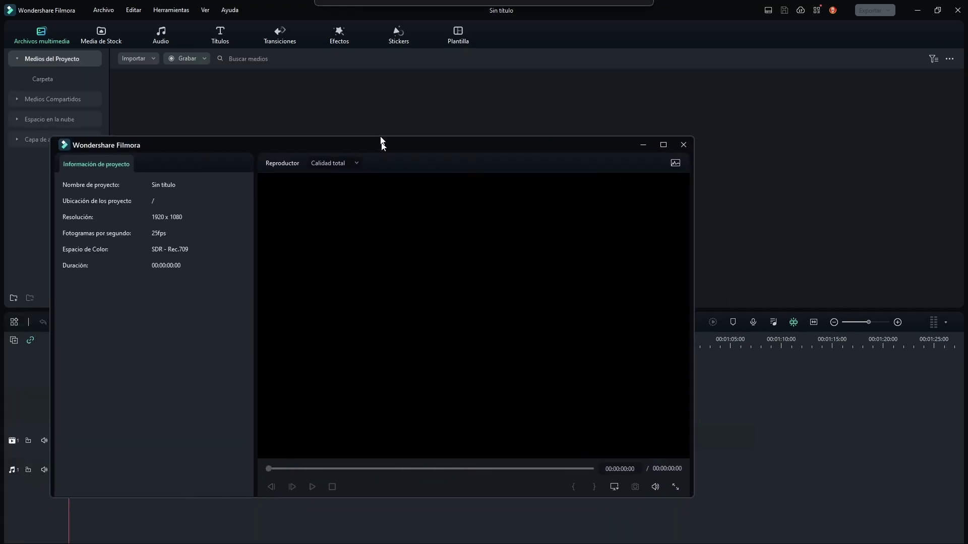
drag(380, 143, 493, 55)
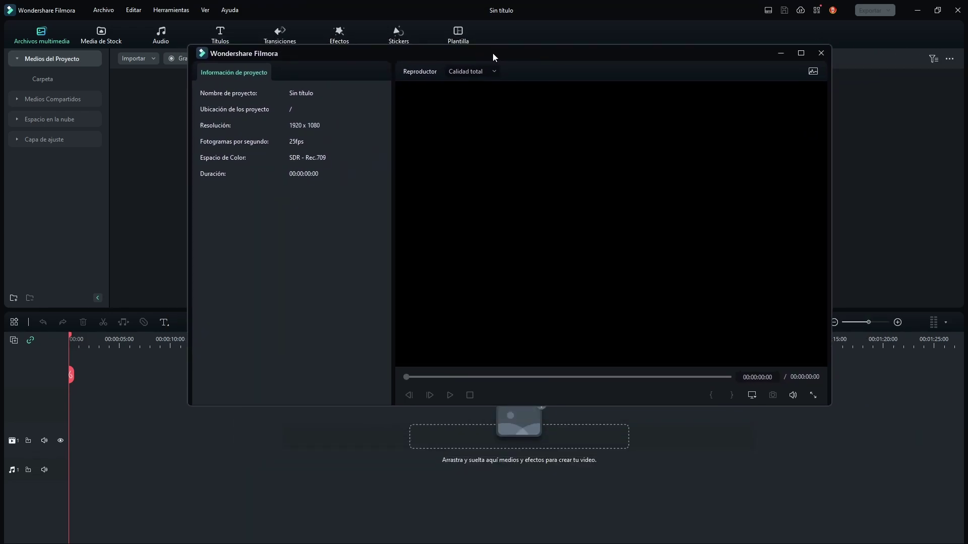
double_click(492, 52)
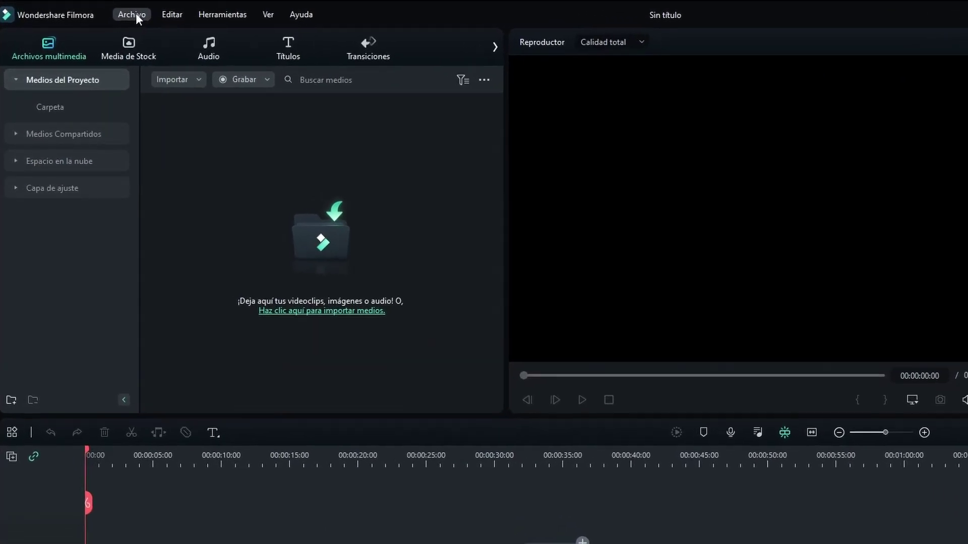
Step: Open the keyboard shortcut settings and view the available shortcut presets
click(105, 11)
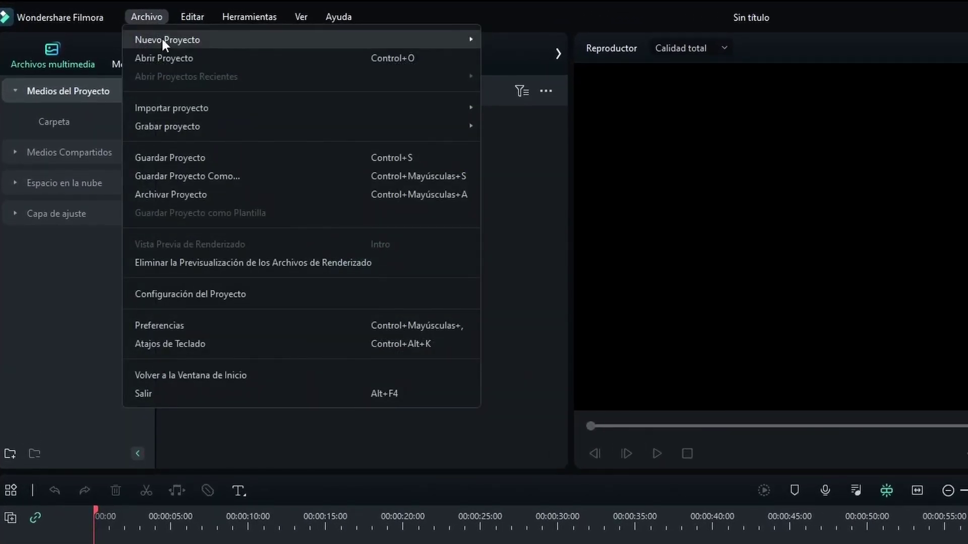
click(450, 343)
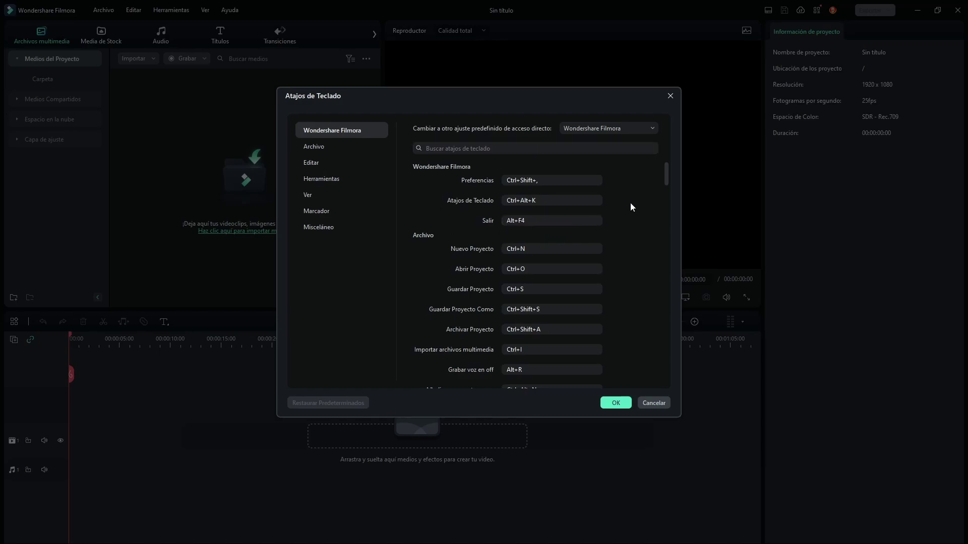
click(643, 130)
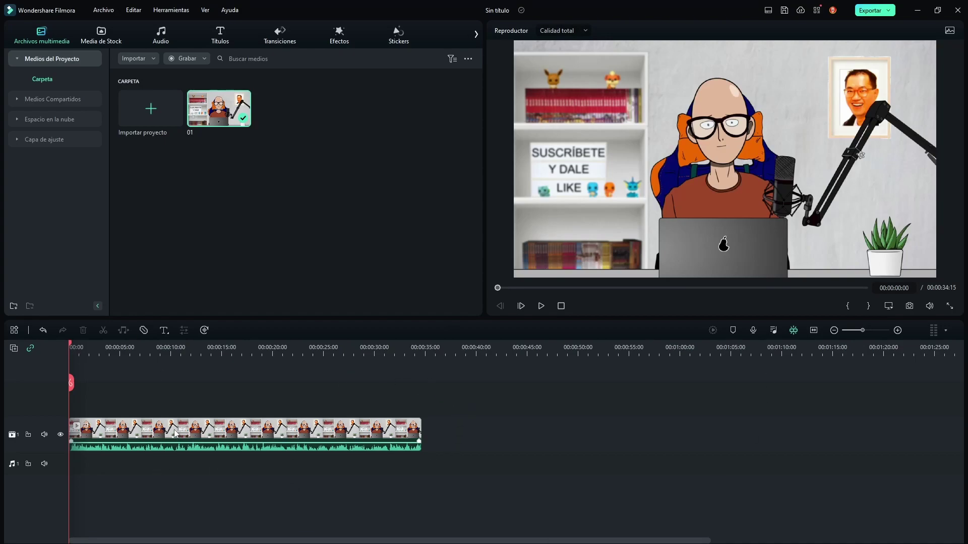
Step: Keyframe the video clip's scale from 100% at 00:00:06:16 to 150.8% at 00:00:11:12
click(114, 432)
click(136, 347)
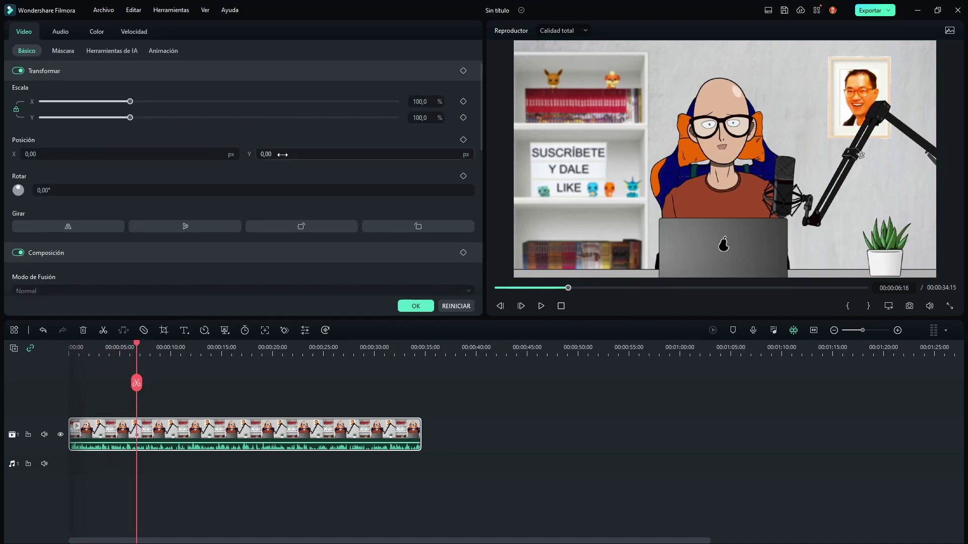
click(464, 101)
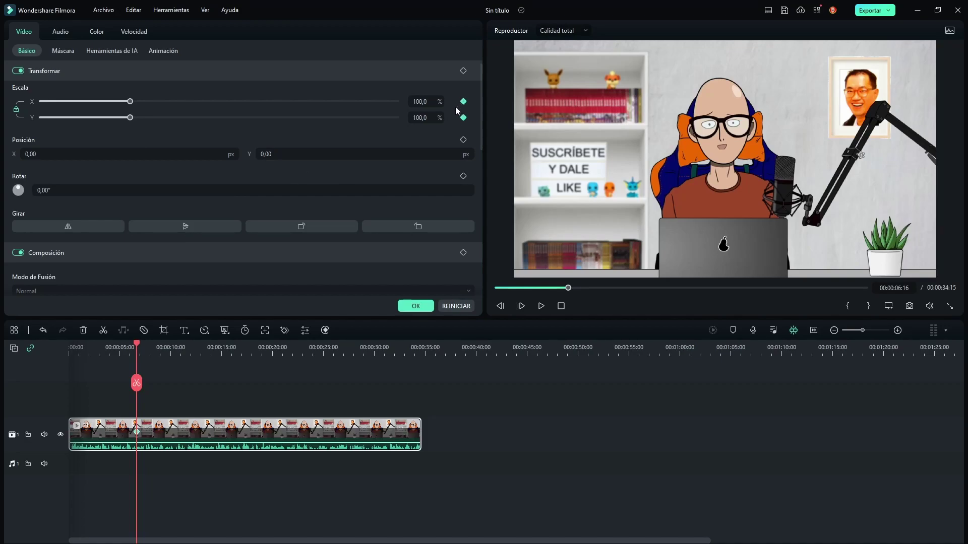
drag(137, 345, 185, 346)
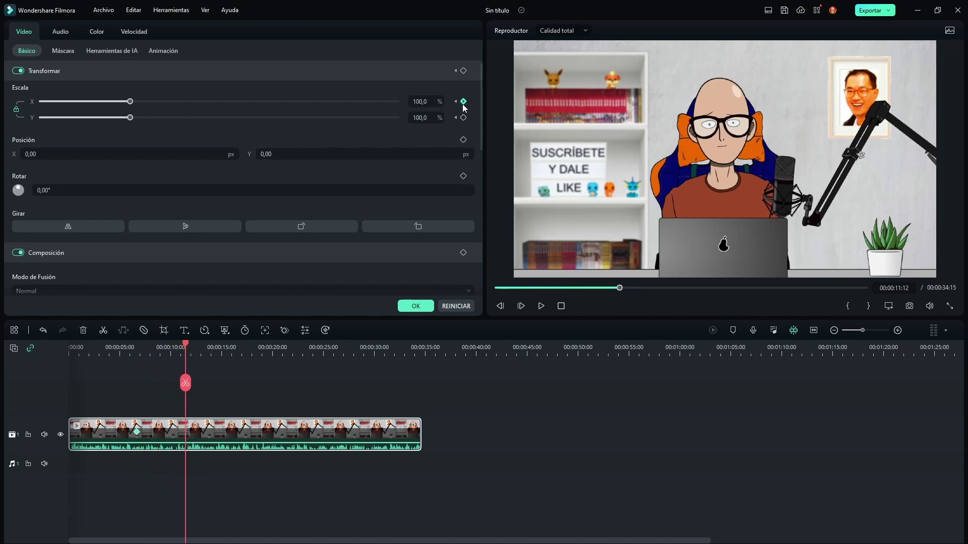
drag(130, 102, 176, 107)
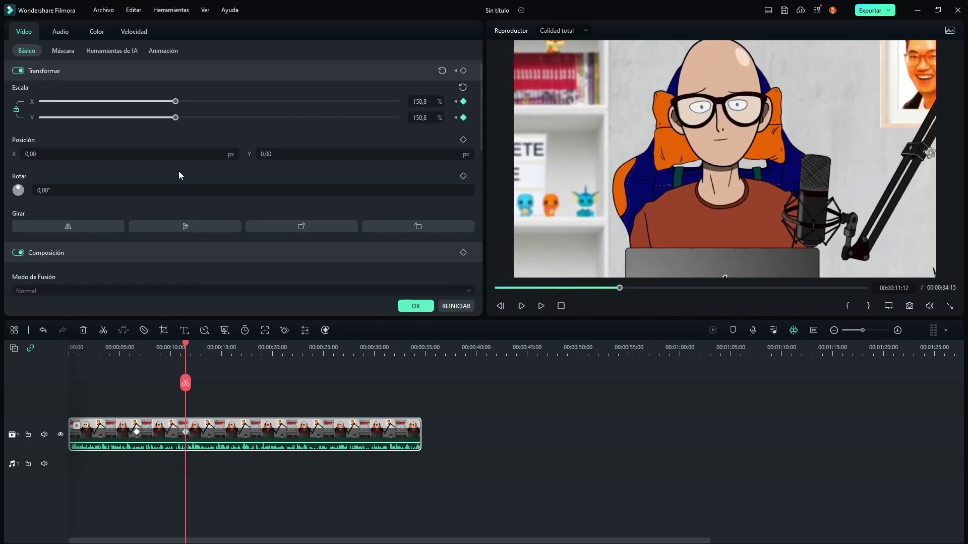
Step: Play back the zoom animation from before its first scale keyframe until just after the second
drag(186, 346, 125, 347)
key(space)
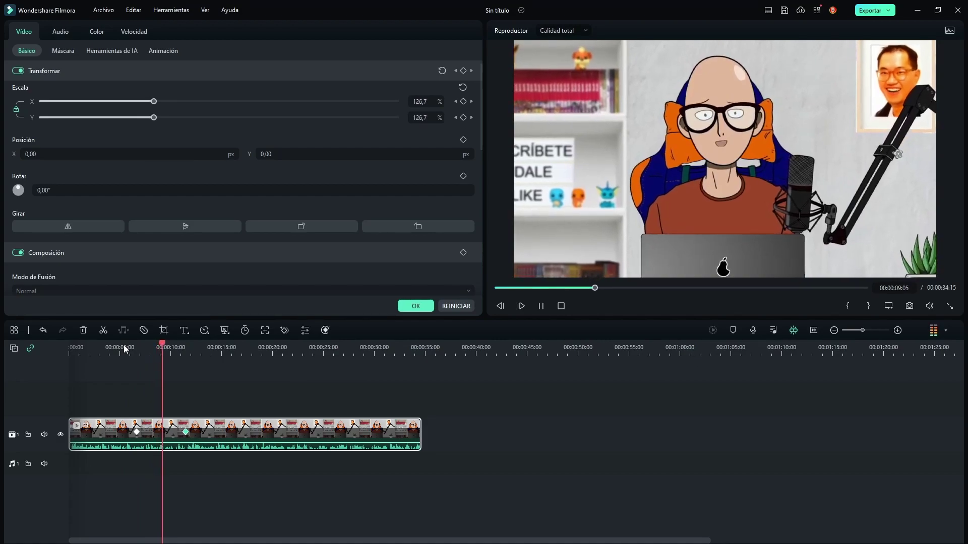
key(space)
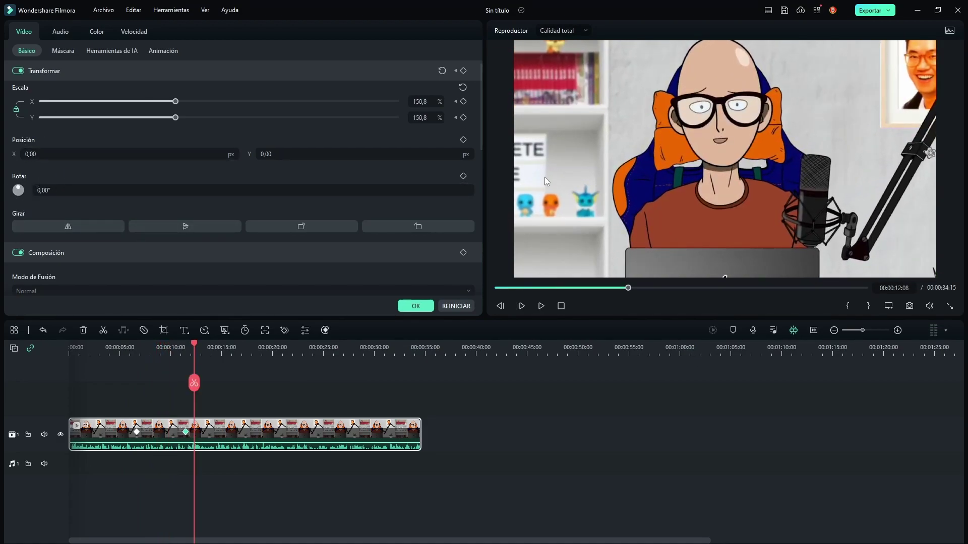
Step: Undo the scale keyframes on the video clip
scroll(261, 176, down, 3)
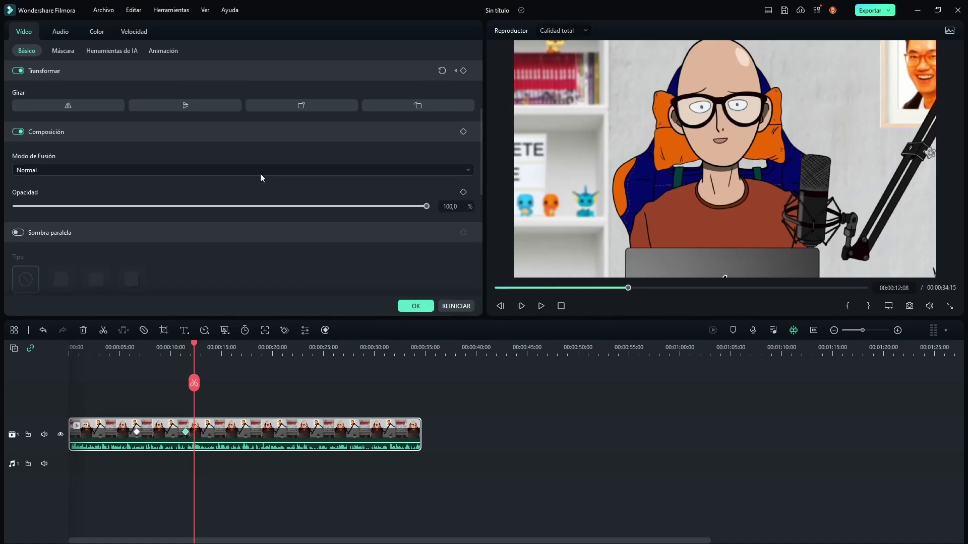
key(ctrl+z)
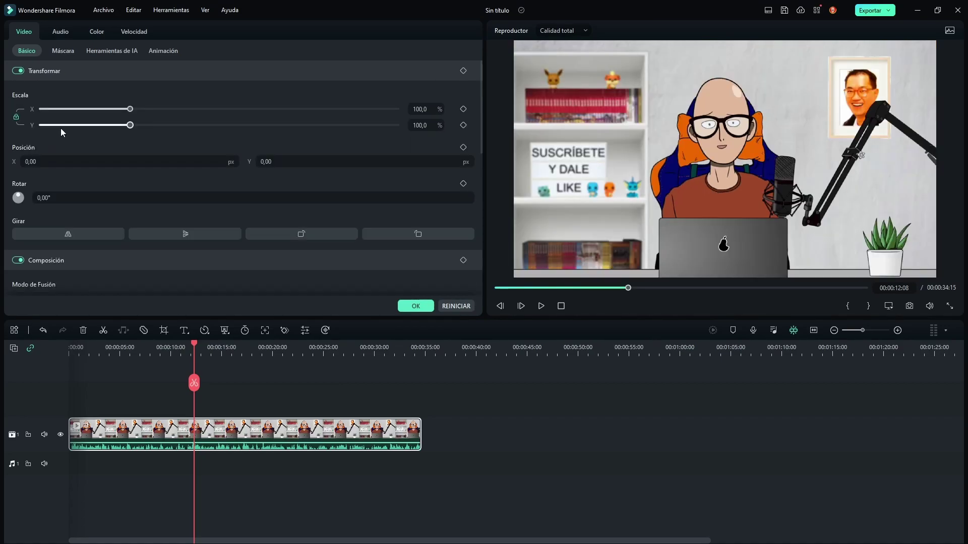
Step: Keyframe the clip's tint from 0 at 00:00:12:08 to 100 at 00:00:16:01 and play back the colour change
click(97, 32)
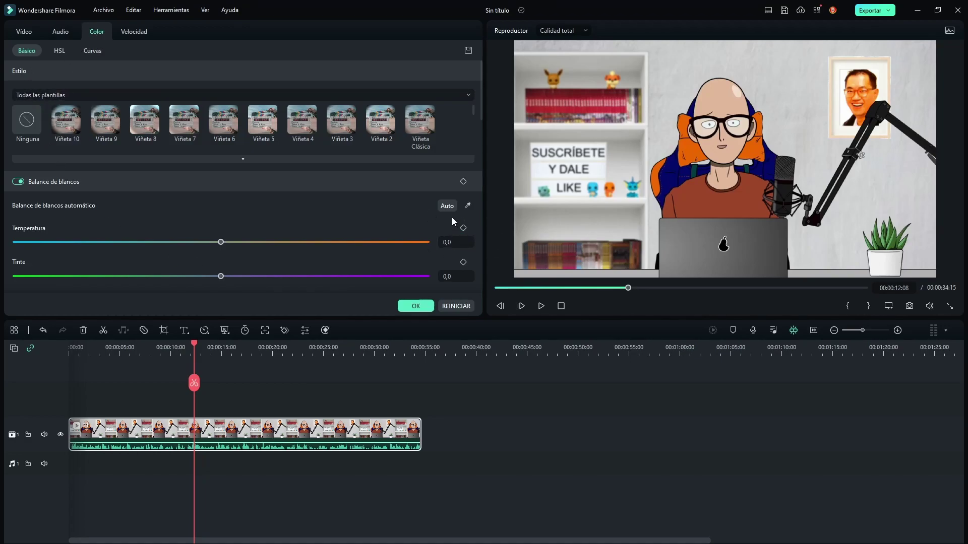
scroll(203, 246, down, 3)
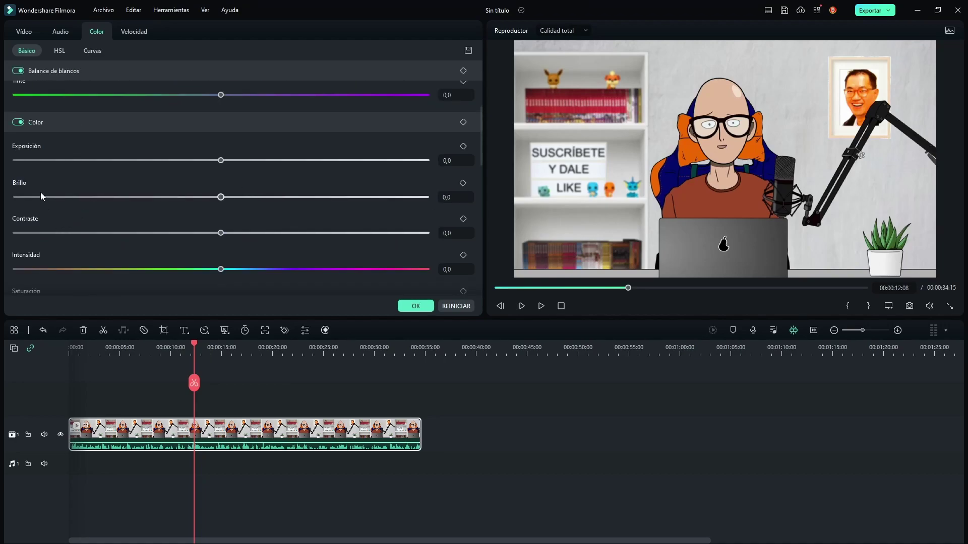
scroll(146, 235, down, 2)
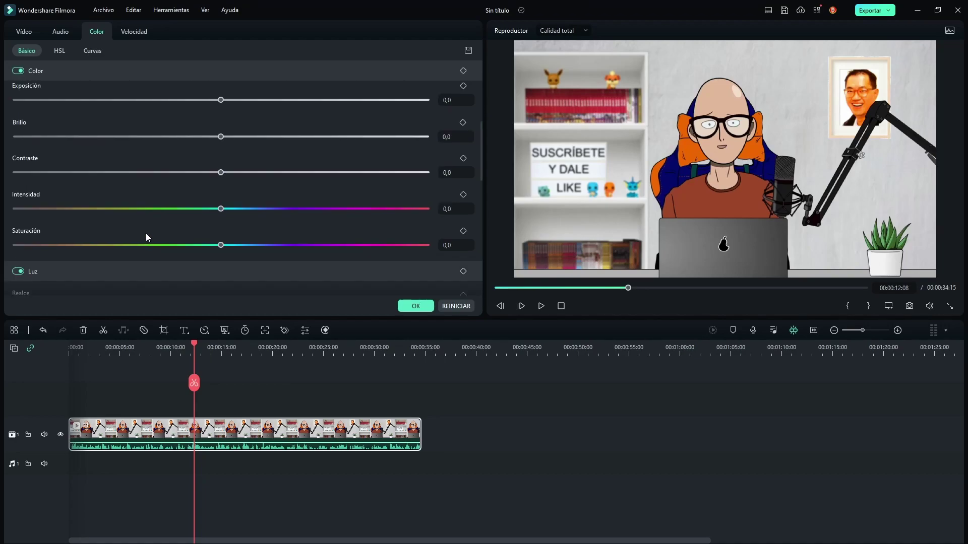
scroll(333, 234, up, 7)
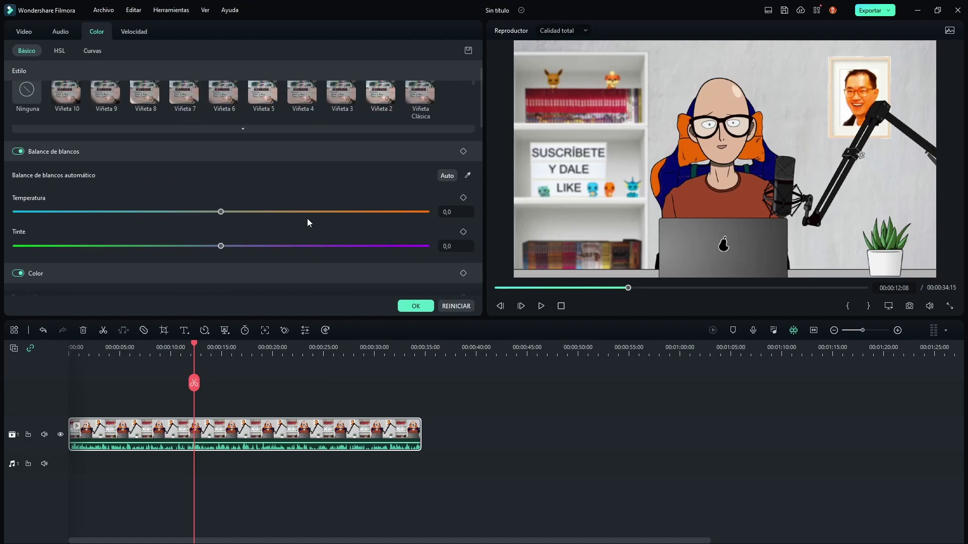
scroll(419, 200, down, 1)
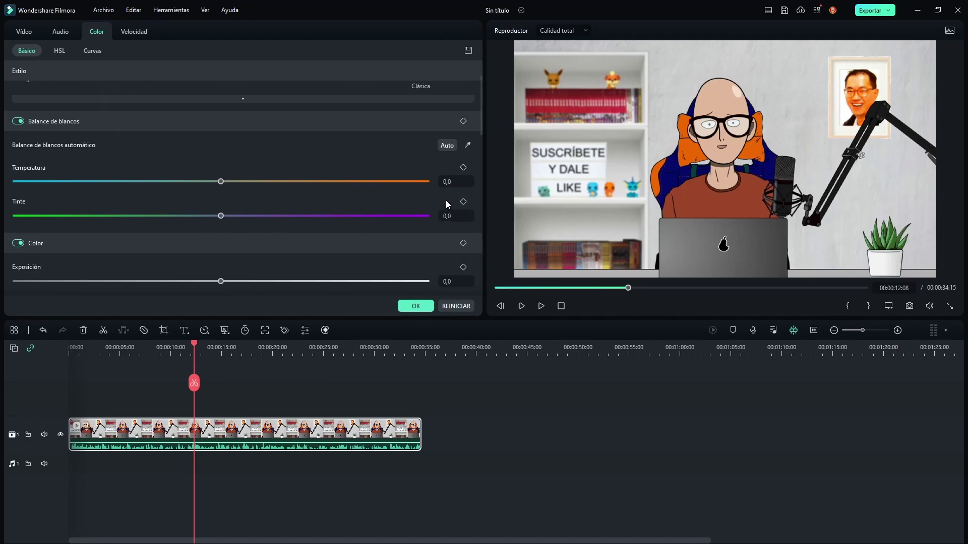
click(463, 203)
click(196, 347)
drag(197, 348, 231, 348)
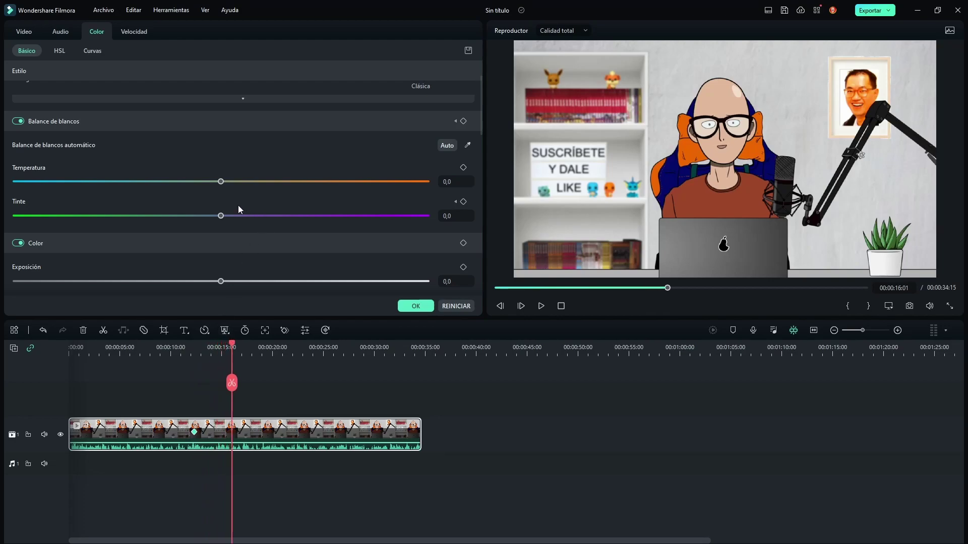
drag(222, 217, 430, 227)
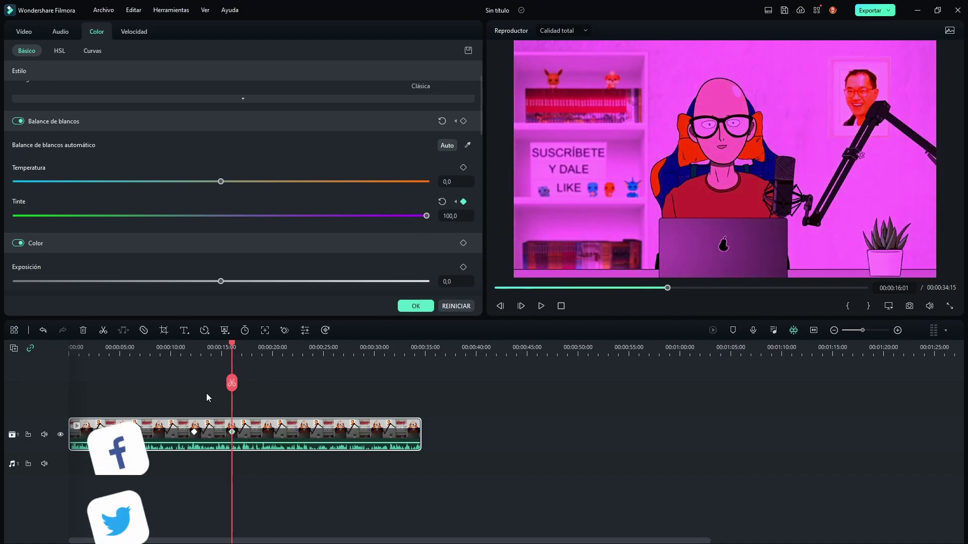
drag(189, 347, 185, 351)
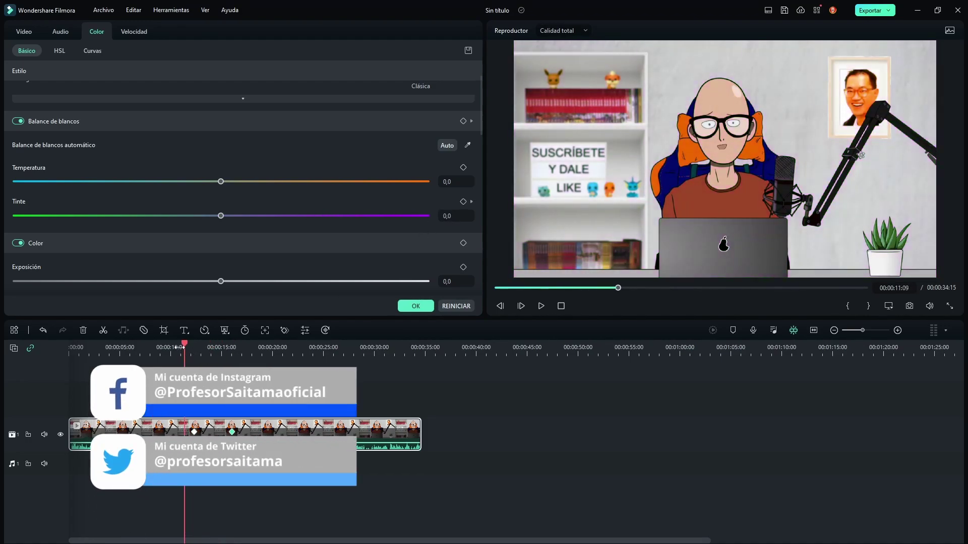
key(space)
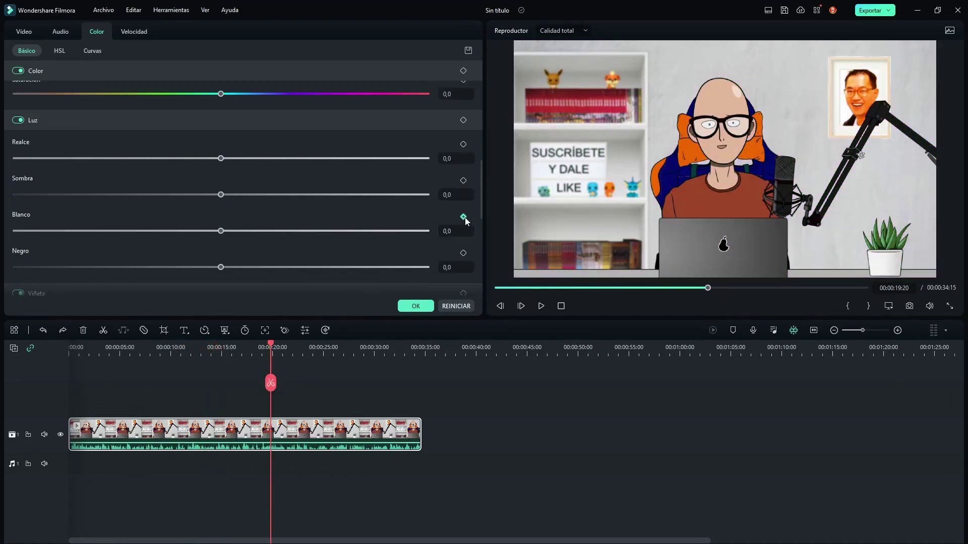
Step: Keyframe the clip's Blanco light setting from 0 at 00:00:19:20 to its maximum at about 00:00:25:00
click(463, 216)
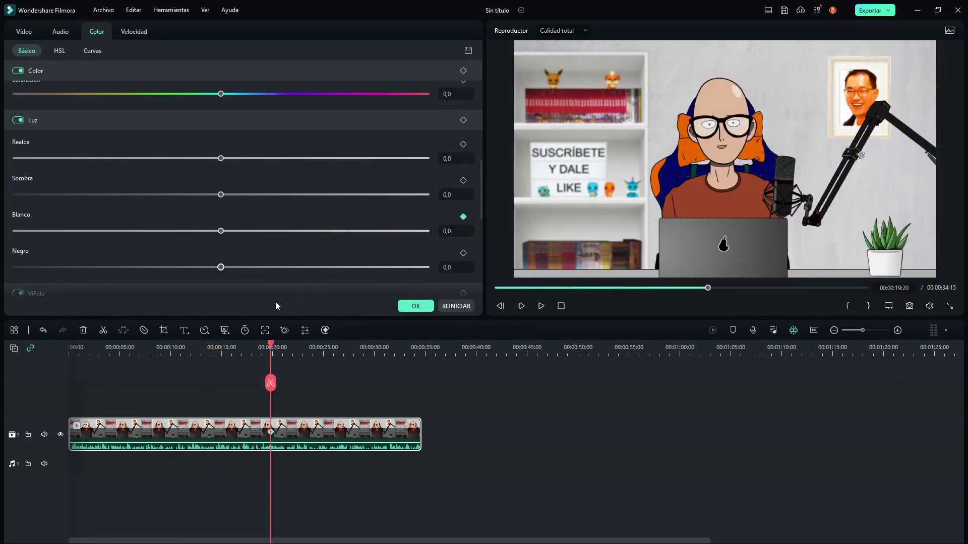
click(321, 353)
click(463, 216)
drag(221, 231, 504, 238)
Step: Play back the animated Blanco change from its first keyframe
click(250, 353)
click(267, 356)
key(space)
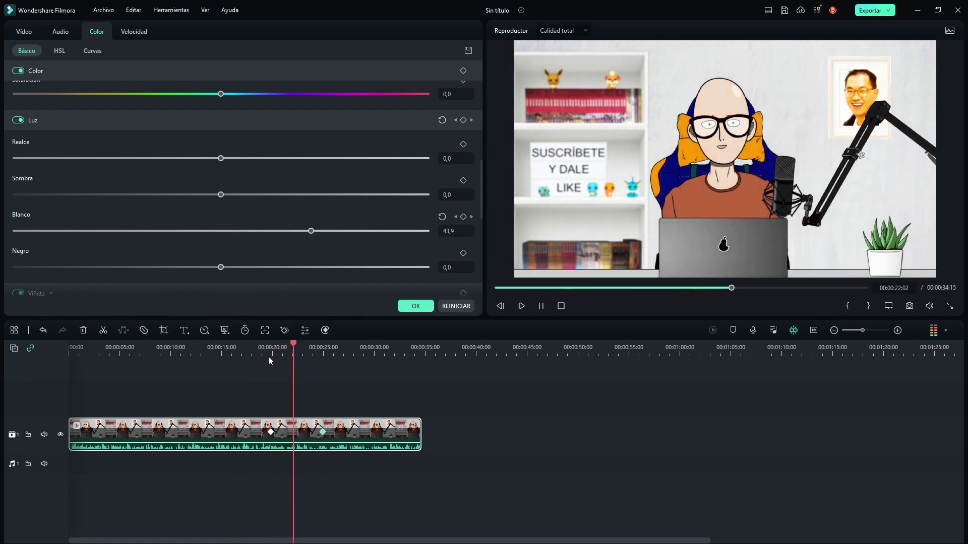
key(space)
scroll(166, 244, down, 3)
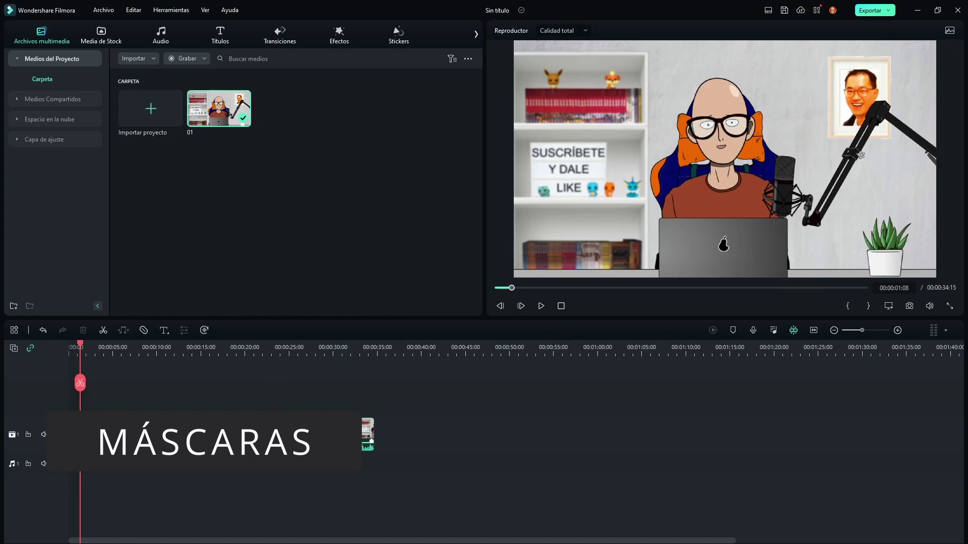
Step: Apply a rectangle mask to the video clip, enlarge it to a scale of 70.3% and shift it slightly upward
double_click(367, 435)
click(24, 32)
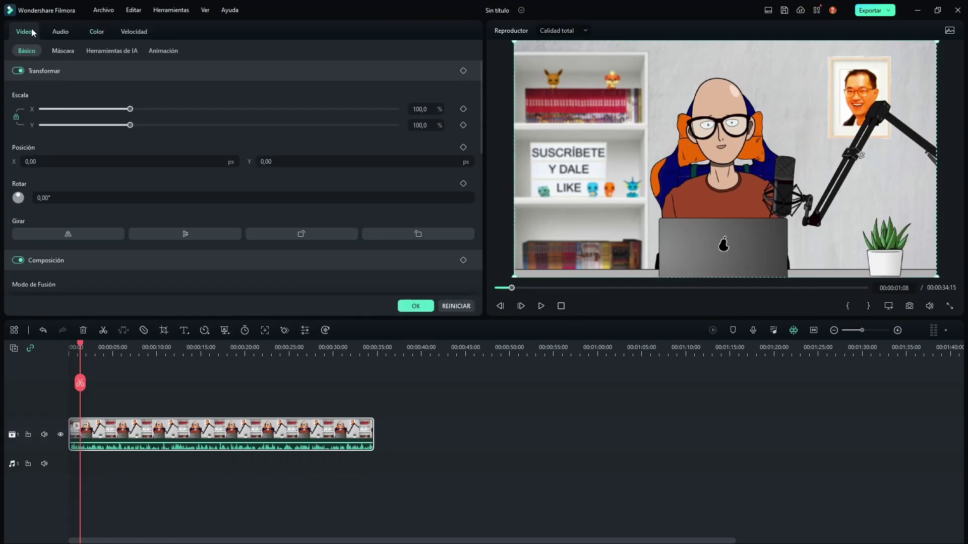
click(68, 51)
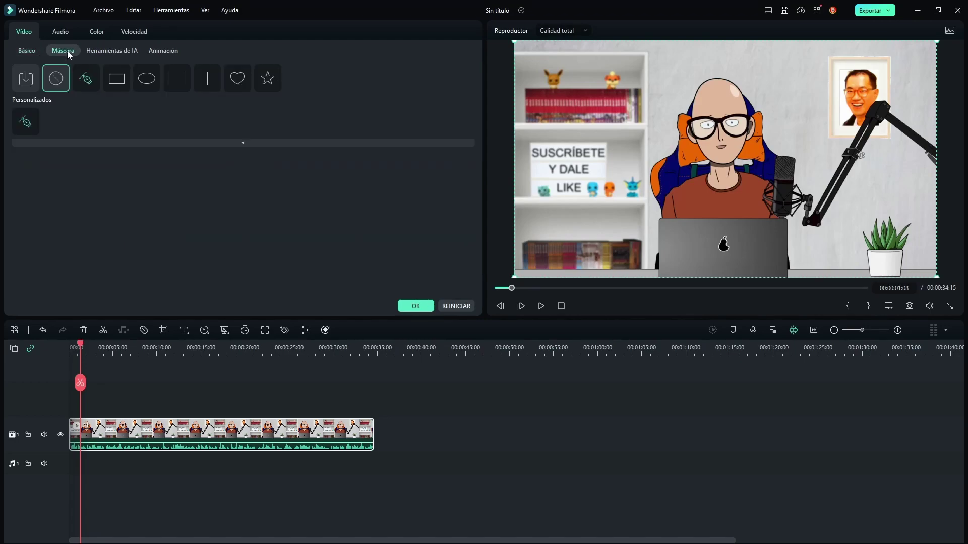
click(117, 86)
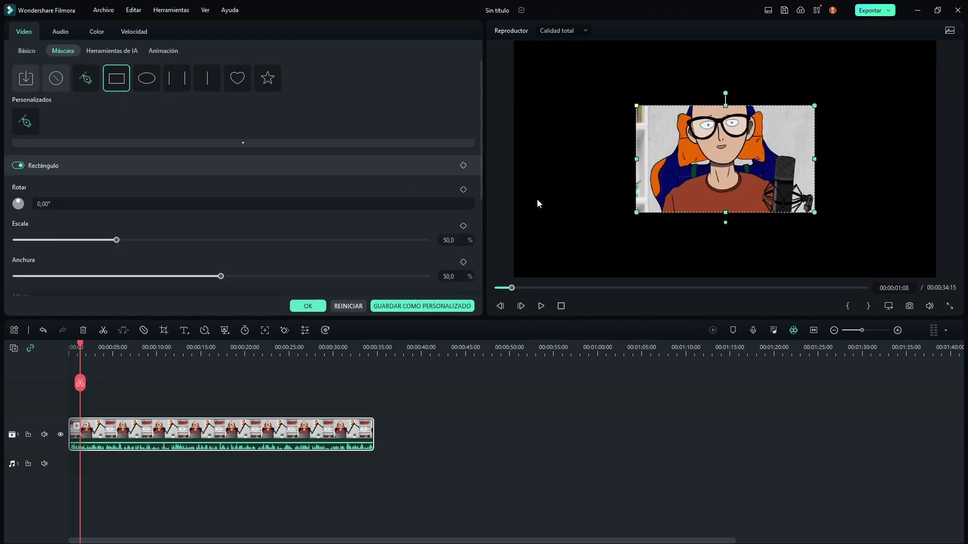
click(636, 106)
drag(637, 105, 600, 56)
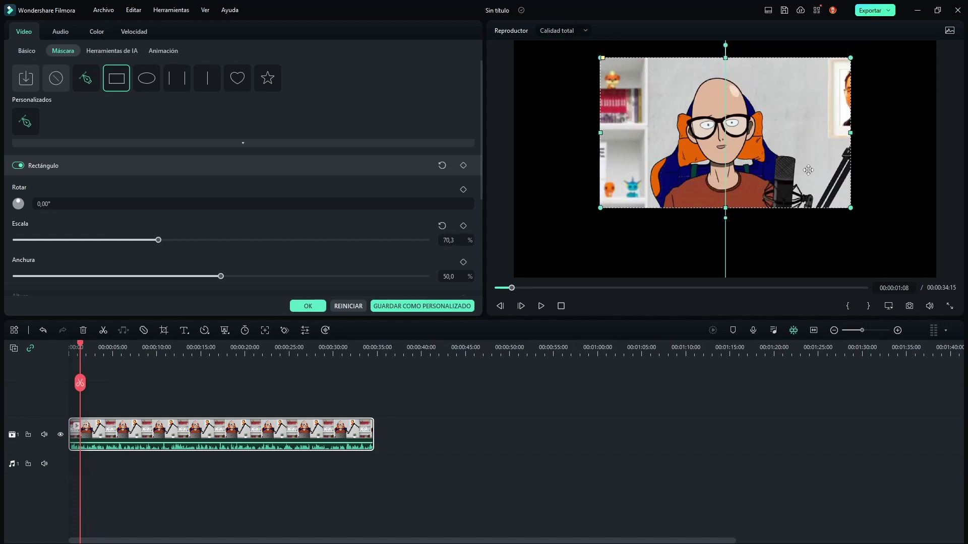
Step: Replace the mask with a drawn mask outlining the character, chair, microphone and laptop, and return the playhead to the clip's start
click(83, 86)
scroll(83, 87, up, 1)
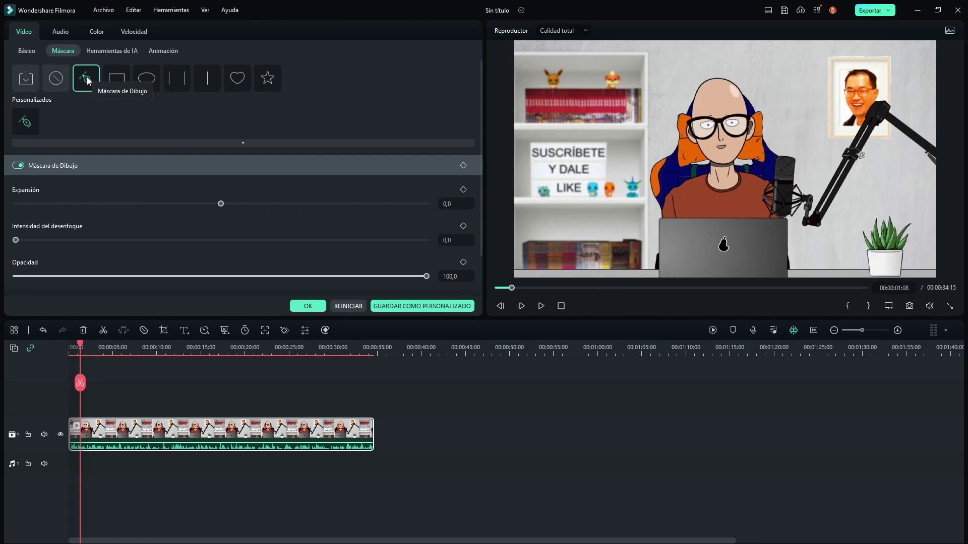
mouse_move(658, 277)
mouse_down()
mouse_move(652, 169)
mouse_move(678, 148)
mouse_move(680, 114)
mouse_move(706, 81)
mouse_move(731, 85)
mouse_move(760, 111)
mouse_move(776, 154)
mouse_move(795, 160)
mouse_move(789, 276)
mouse_move(648, 268)
mouse_up()
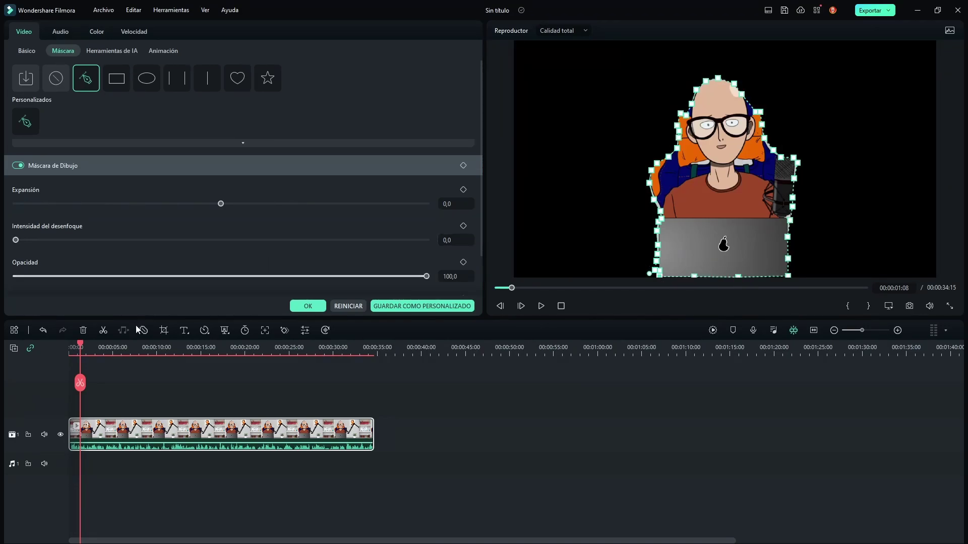
key(Home)
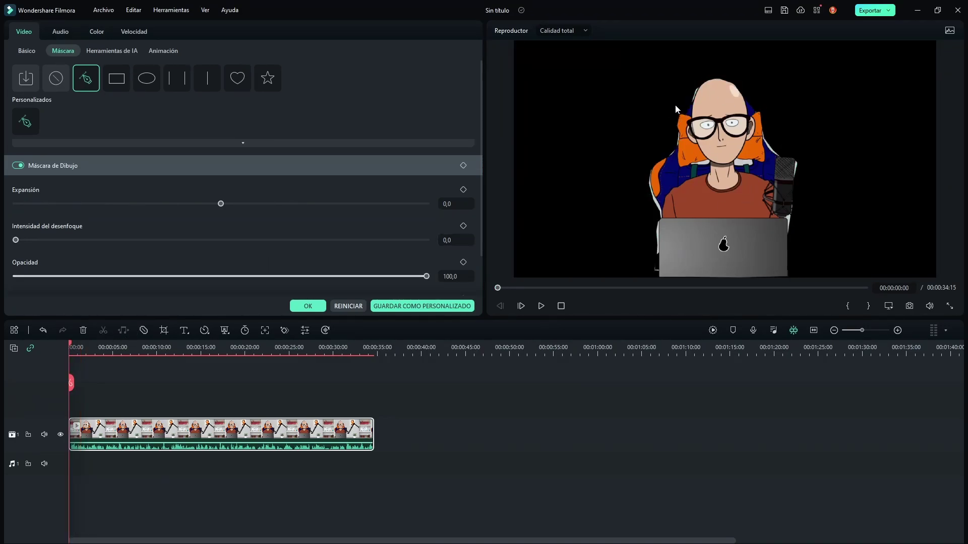
Step: Confirm the drawn mask and place the fondo anime image on a track beneath the character clip, matching its length
click(307, 306)
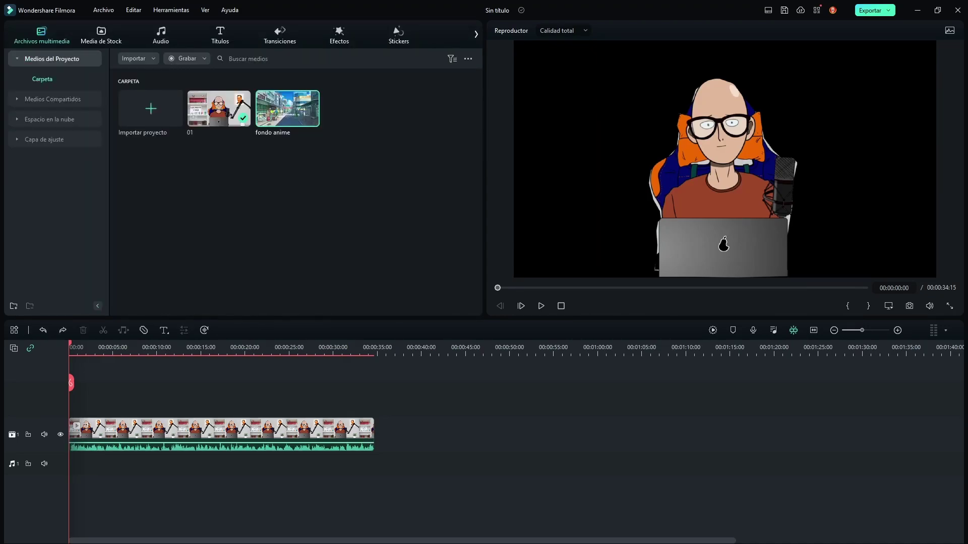
drag(287, 109, 418, 446)
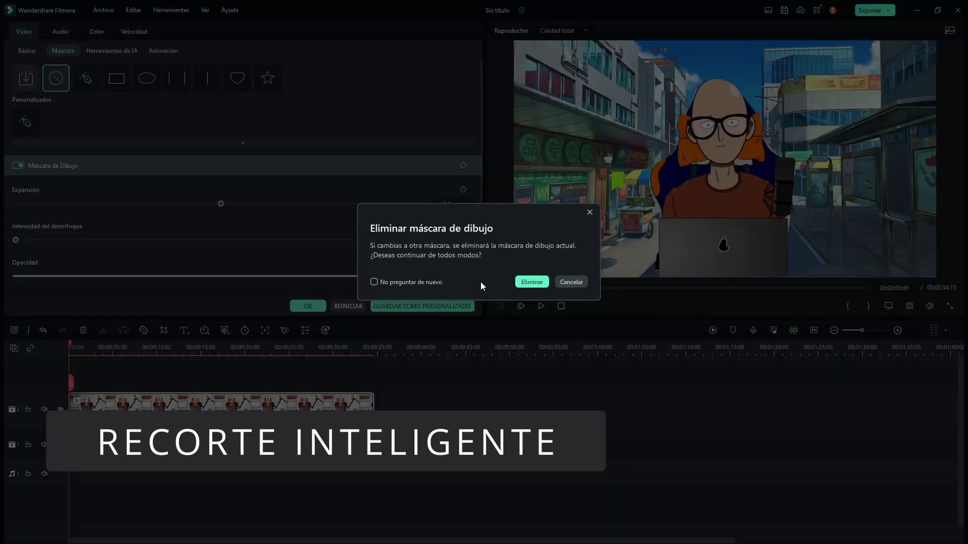
Step: Remove the drawn mask from the character clip, then enable Recorte Inteligente and open its editor
click(536, 282)
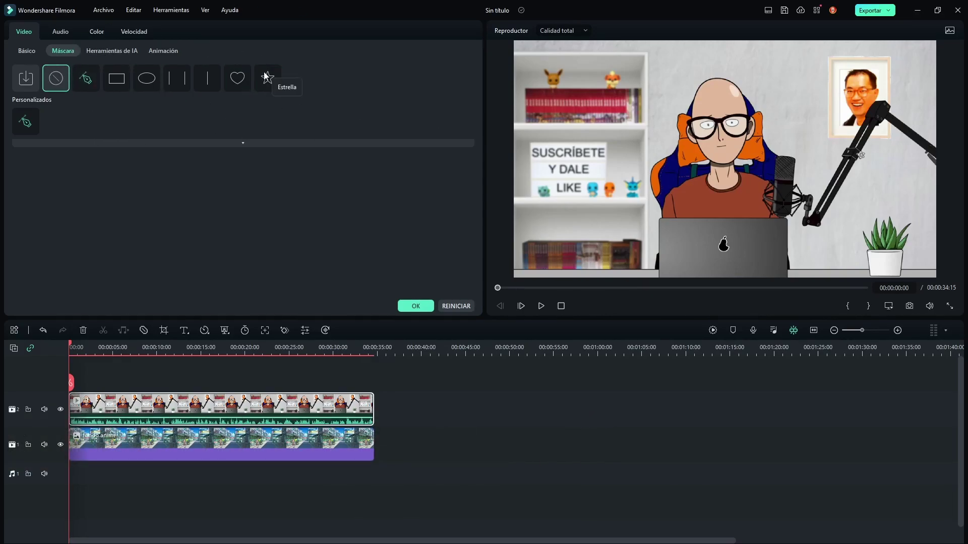
click(116, 50)
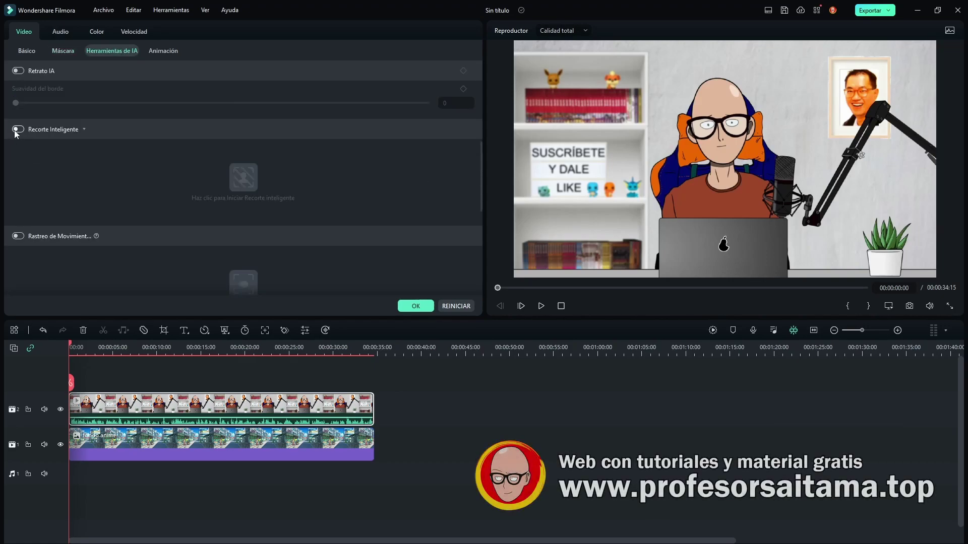
click(17, 130)
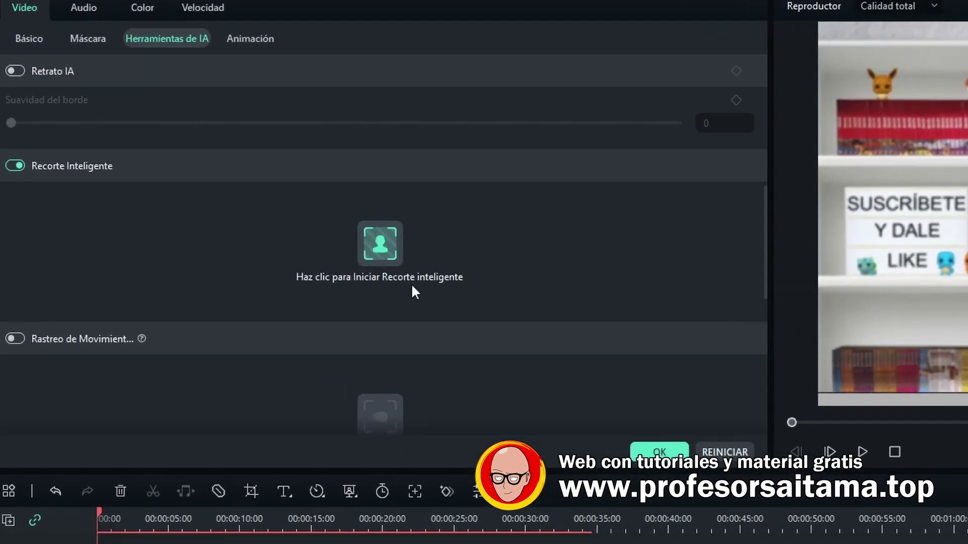
click(397, 246)
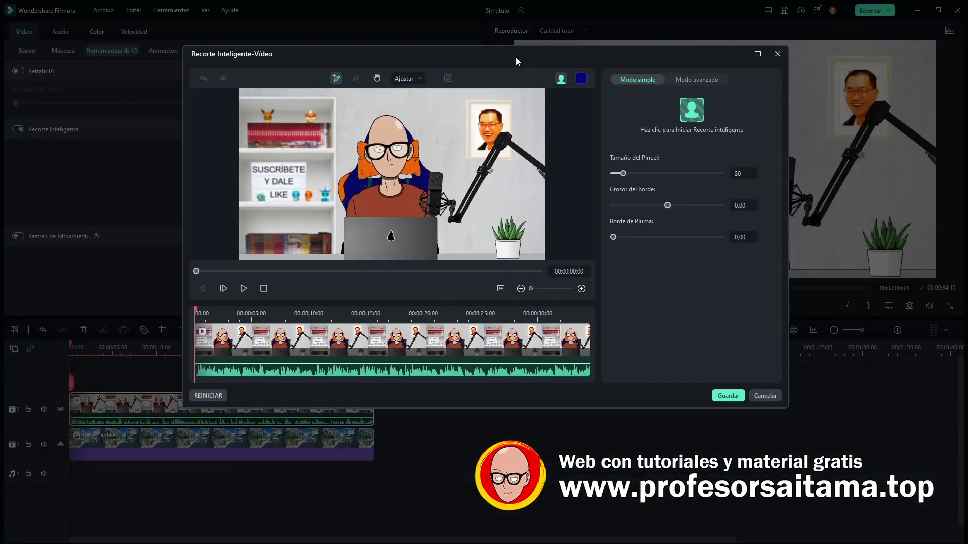
Step: Set the smart cutout brush size to 90 and brush over the character, chair, microphone and laptop
drag(624, 173, 645, 173)
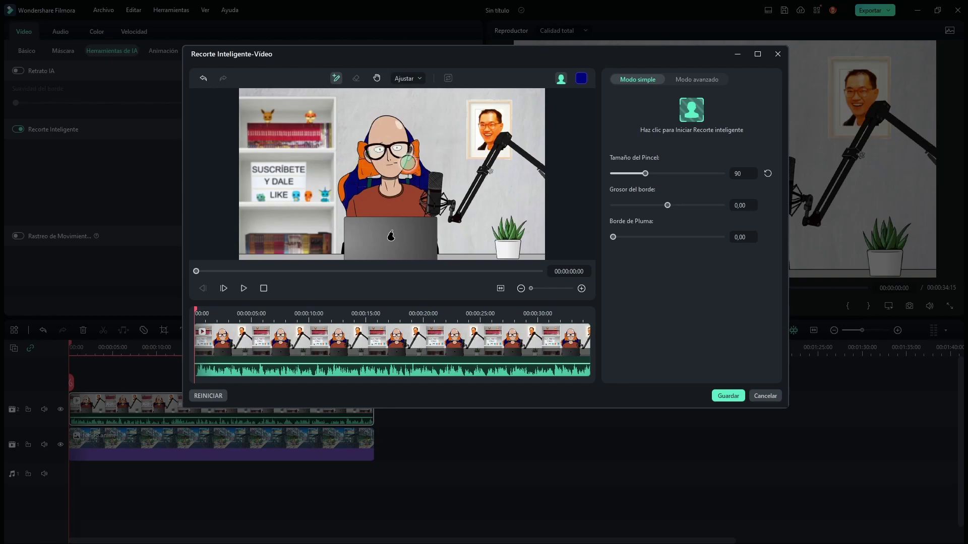
click(359, 254)
mouse_move(350, 245)
mouse_down()
mouse_move(351, 204)
mouse_move(374, 139)
mouse_move(430, 239)
mouse_move(358, 217)
mouse_up()
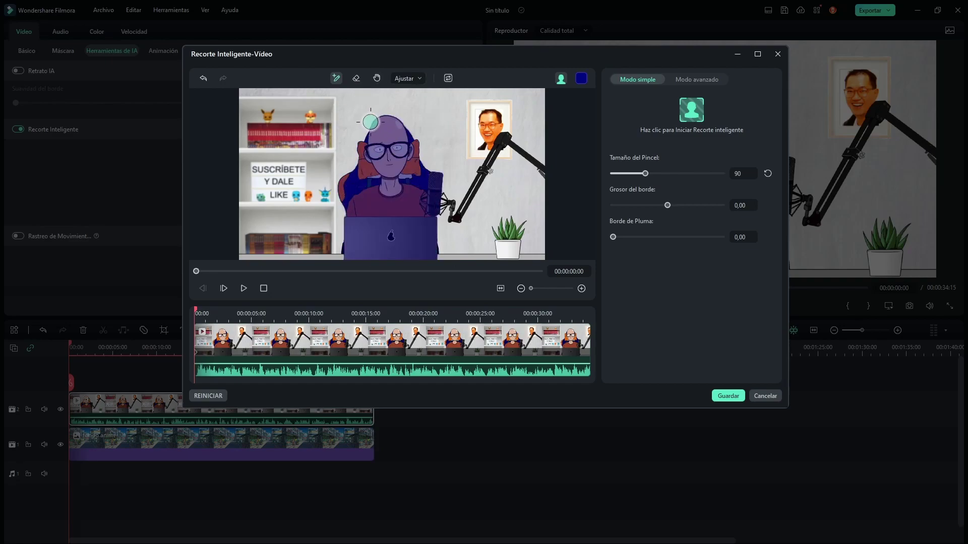
Step: Change the smart cutout's selection overlay colour to brown and then to dark navy blue
click(584, 82)
click(548, 122)
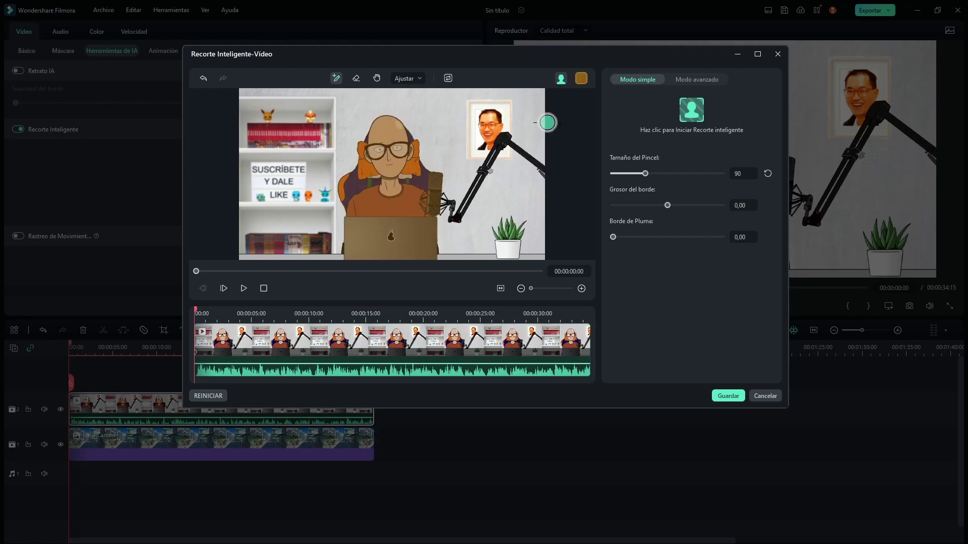
click(581, 78)
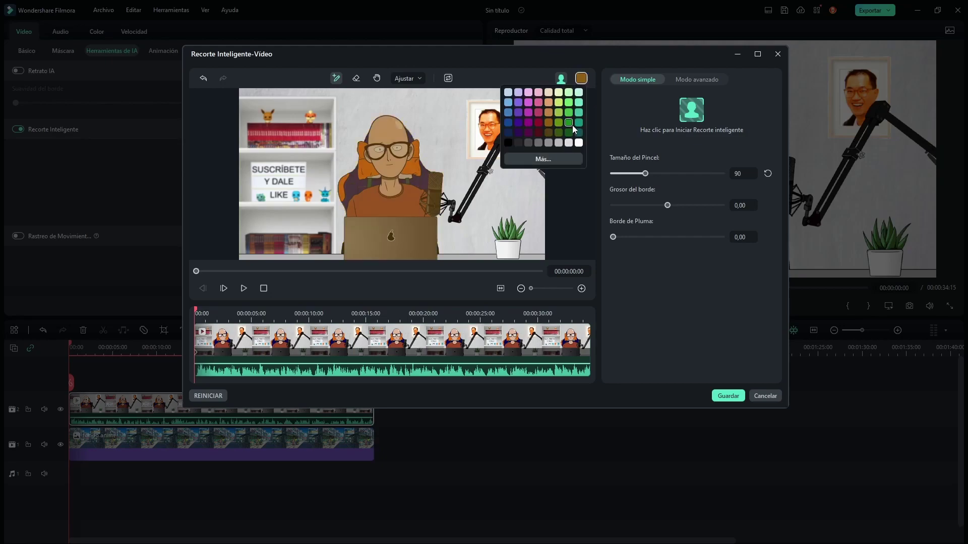
click(508, 133)
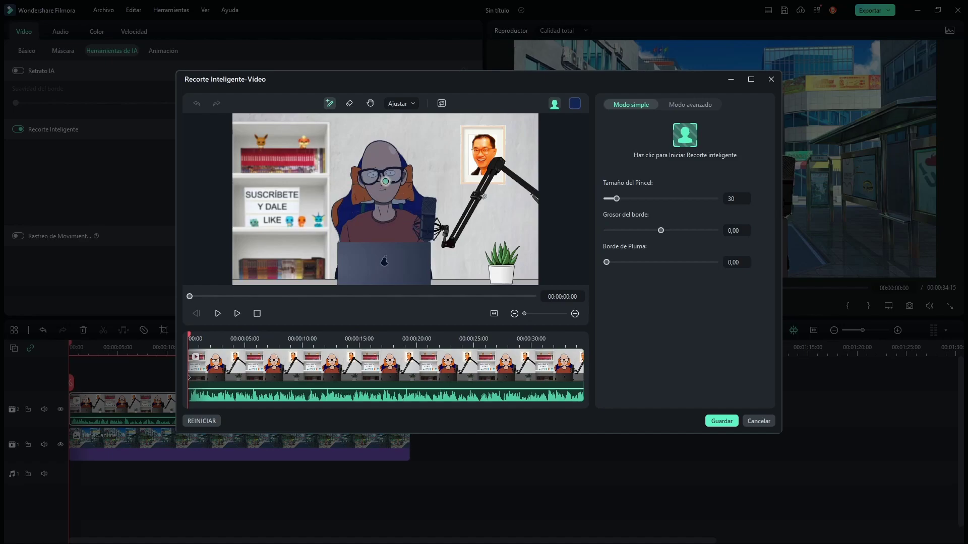
Step: Run the smart cutout on the whole clip, save it, and play back the character over the street background
click(686, 140)
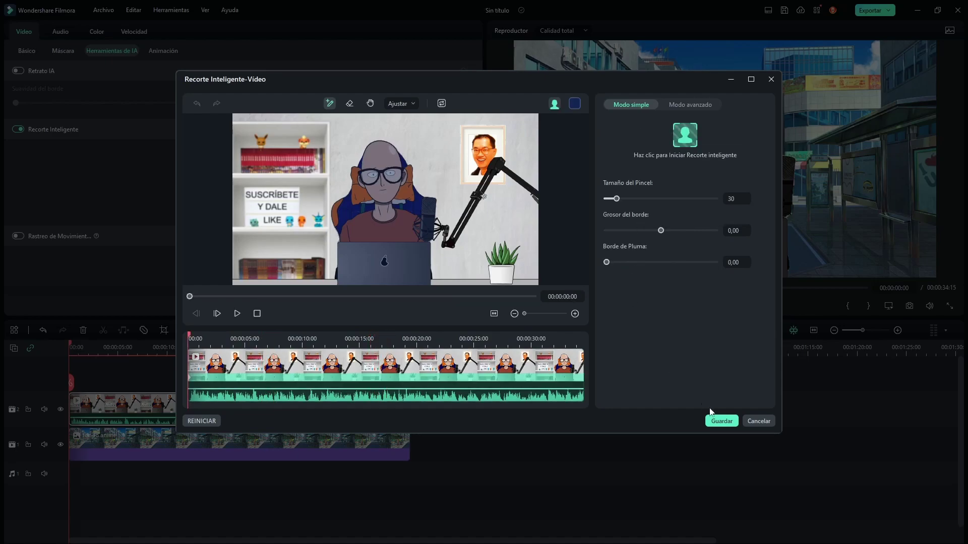
click(721, 421)
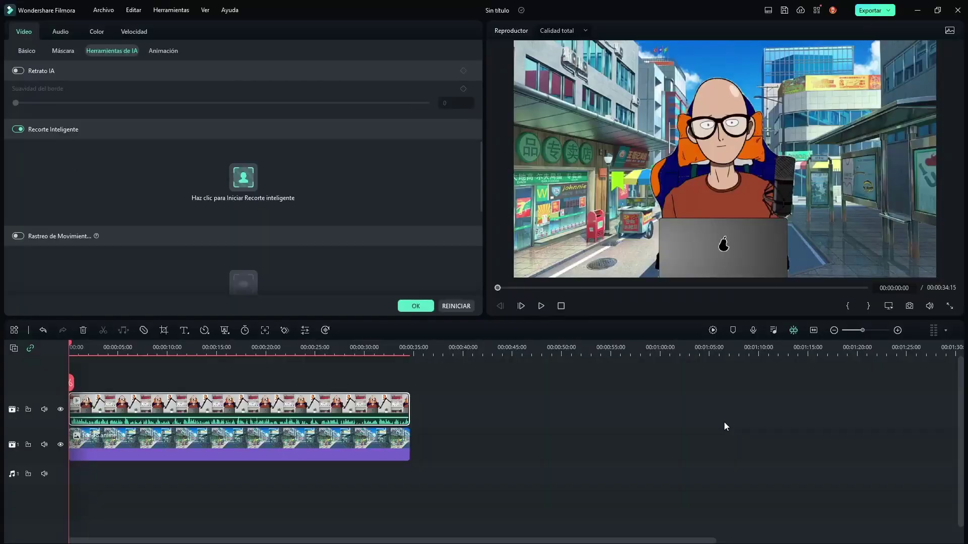
click(541, 306)
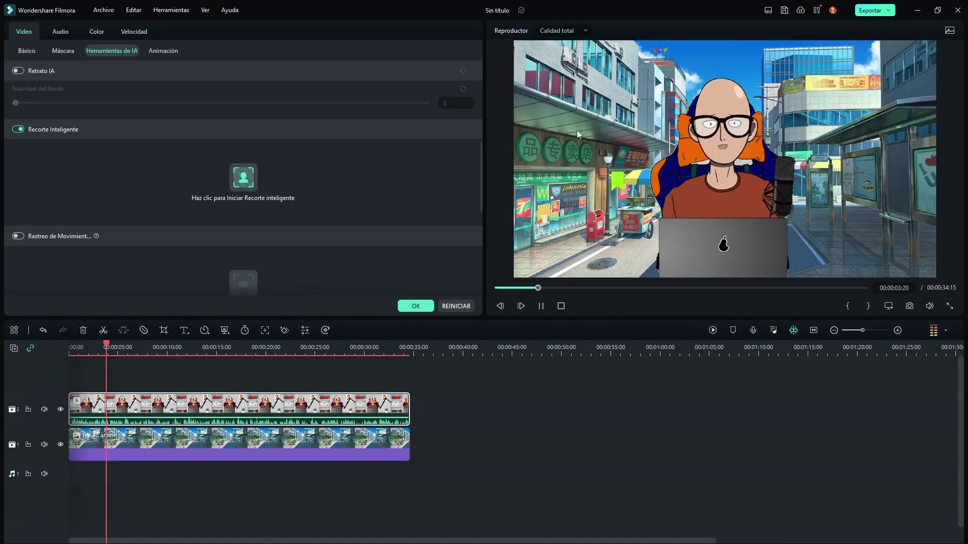
click(561, 306)
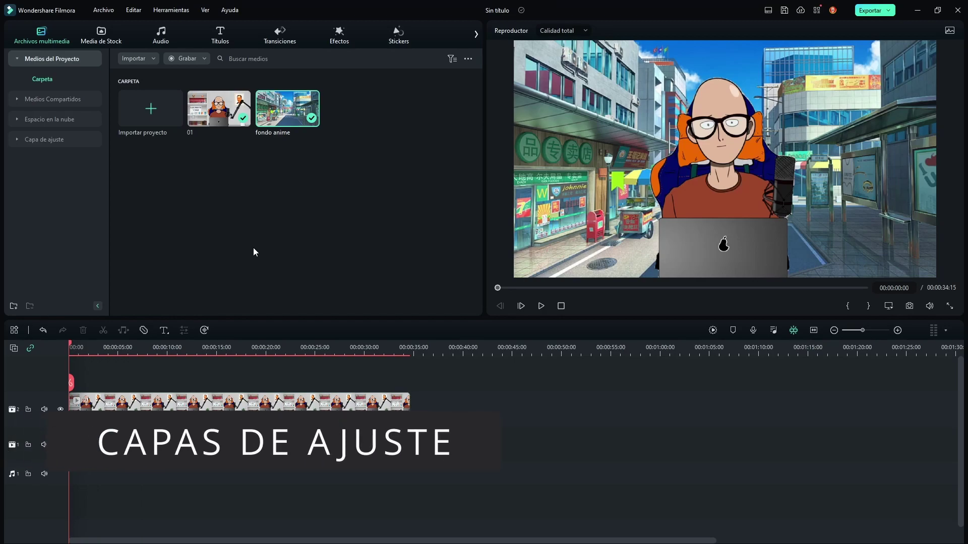
Step: Add the preset Capa de ajuste on a new track above the character clip at the start of the timeline
click(17, 139)
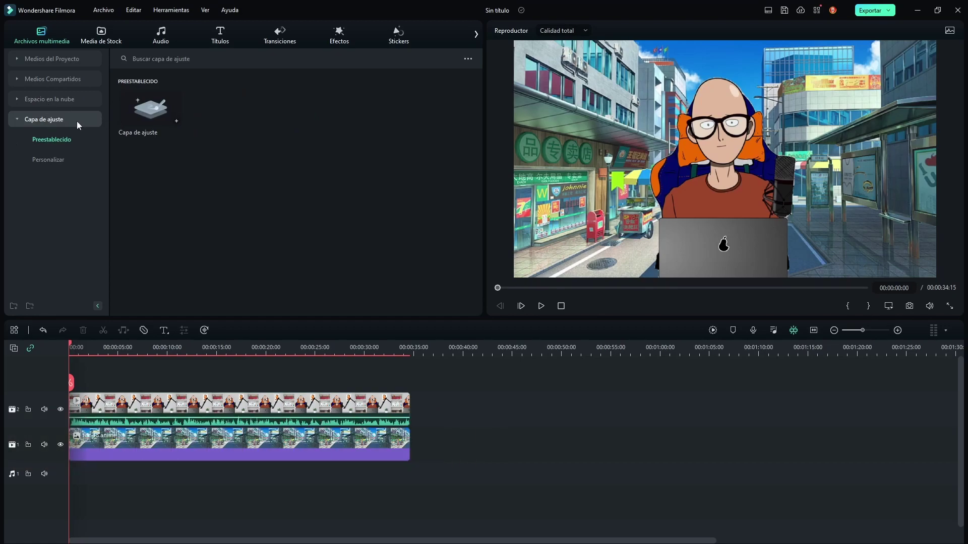
click(150, 114)
drag(150, 111, 117, 402)
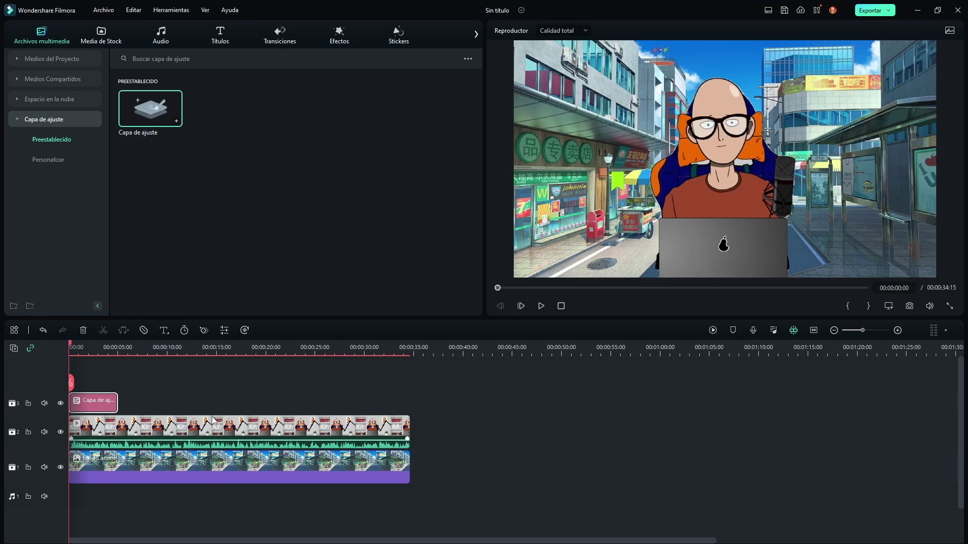
Step: Shorten the character clip to about 20 seconds and place the playhead just past its end at 00:00:20:12
drag(409, 432, 267, 434)
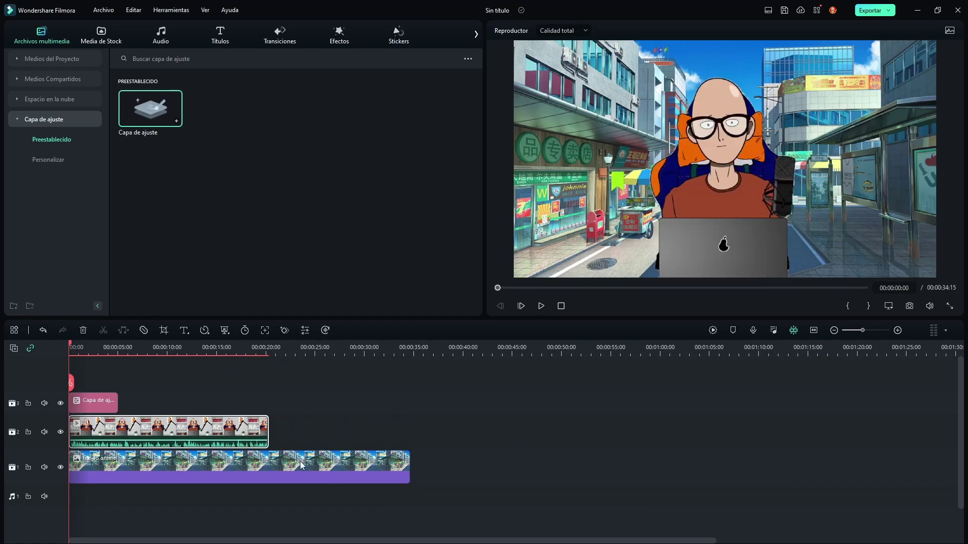
click(300, 364)
click(248, 353)
click(271, 348)
click(104, 401)
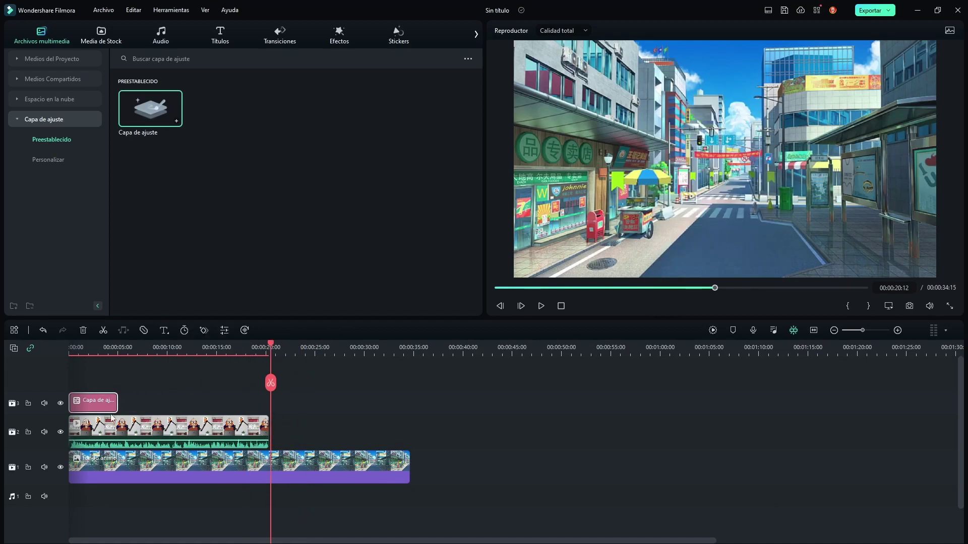
click(113, 483)
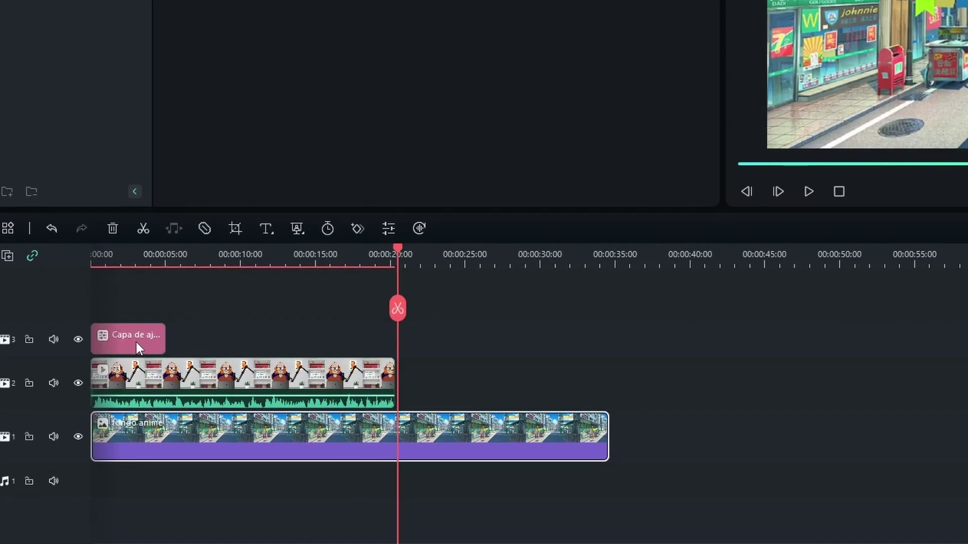
click(139, 348)
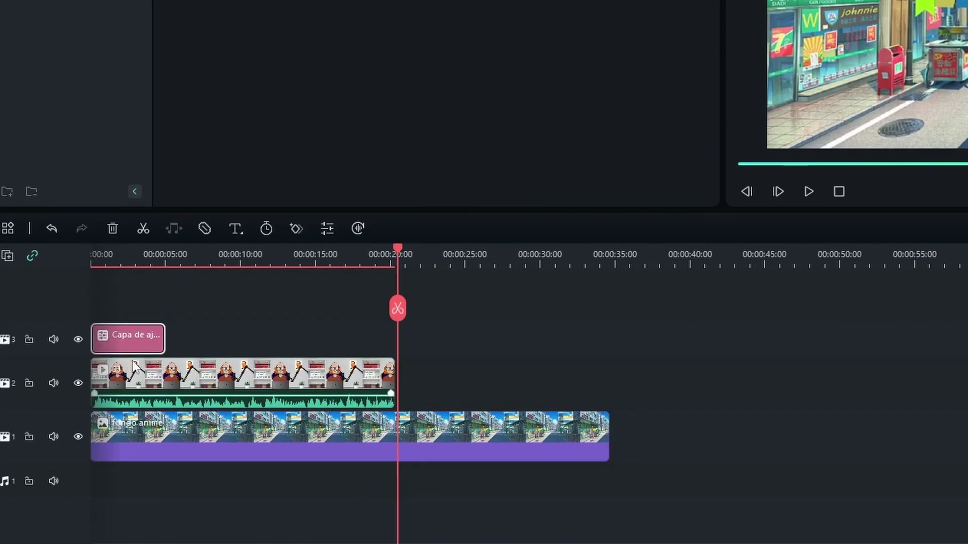
click(134, 433)
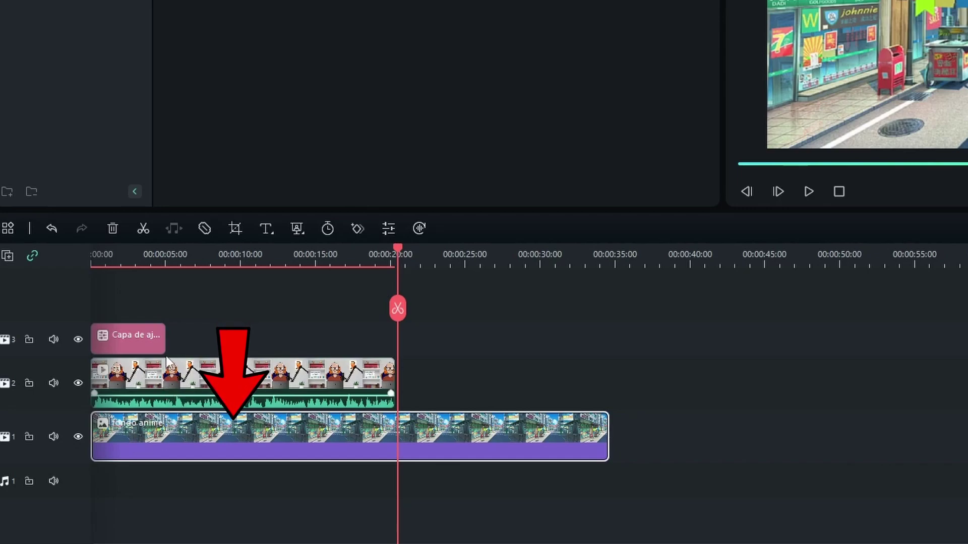
click(166, 253)
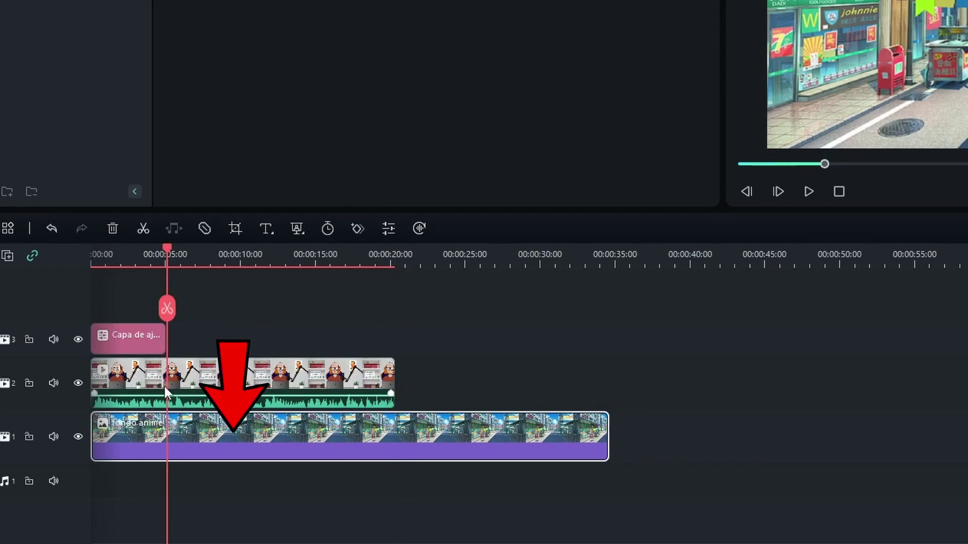
Step: Extend the adjustment layer to about 25 seconds, beyond the character clip, and apply the Glitch Dispersion effect to it
click(161, 338)
drag(161, 338, 471, 334)
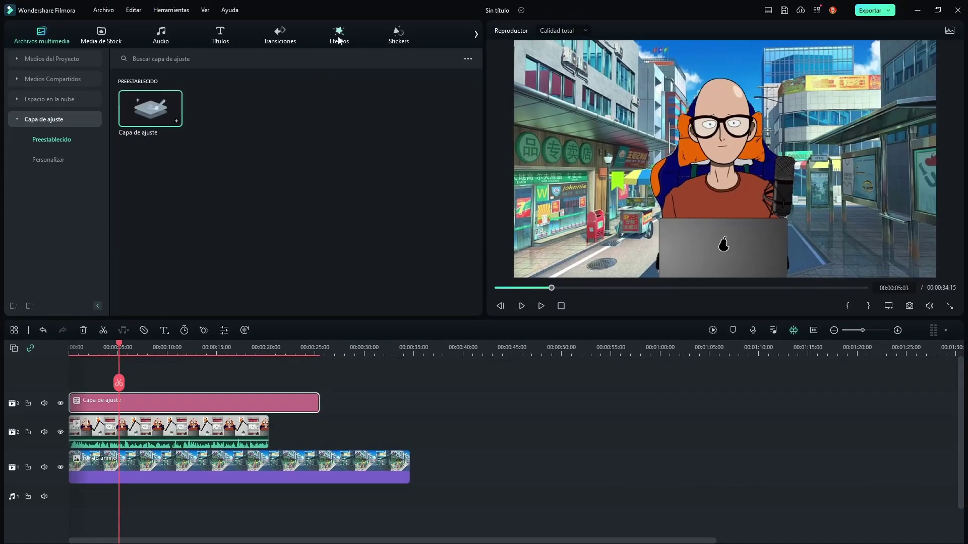
click(341, 36)
scroll(407, 228, down, 3)
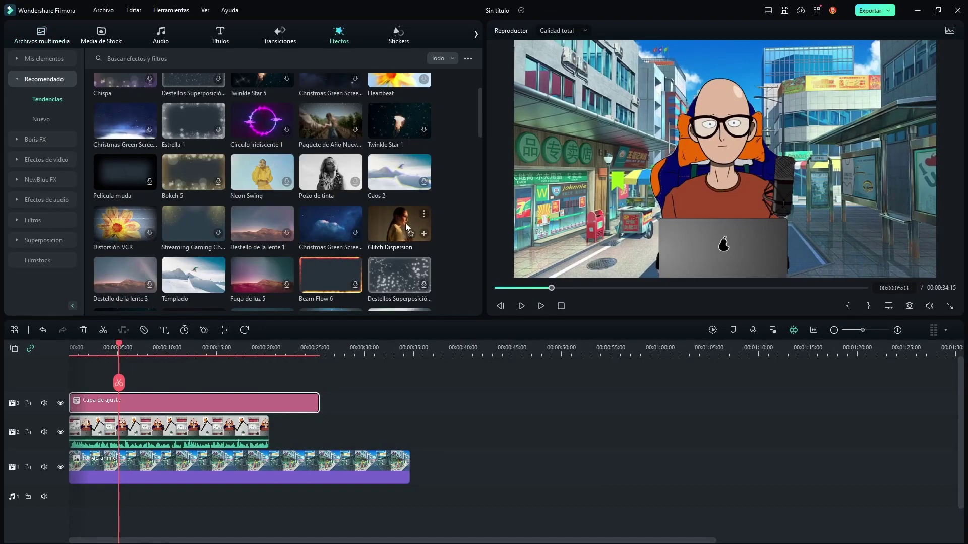
drag(402, 227, 138, 404)
Step: Play the timeline from about 00:00:19 until past the end of the adjustment layer, to compare the image with and without the effect
drag(108, 353, 253, 355)
key(space)
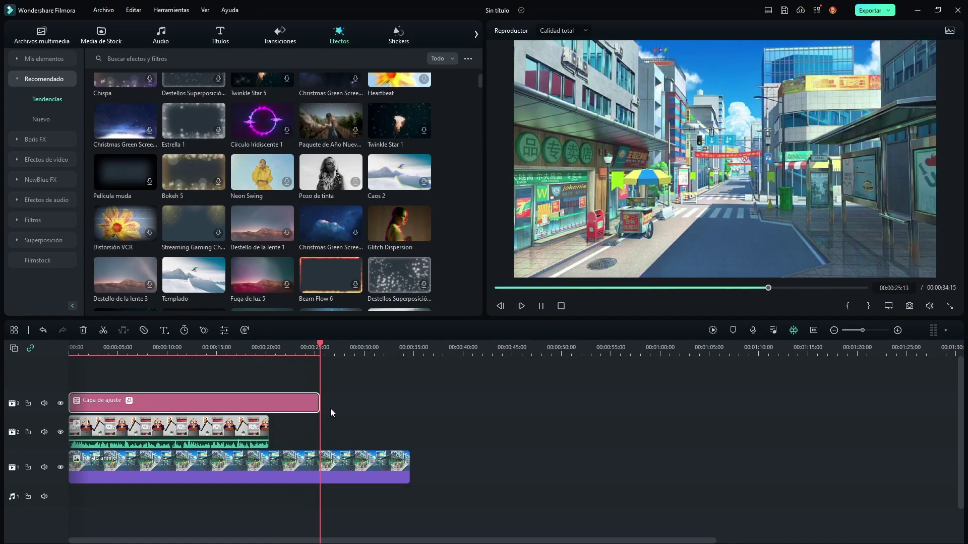
key(space)
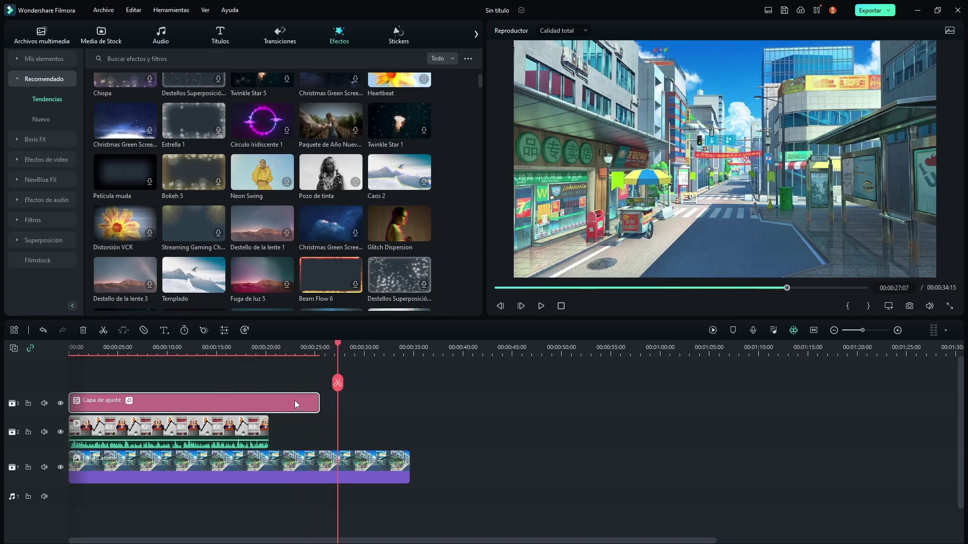
Step: Move the adjustment layer between the character clip and the background image, starting at the timeline's beginning, and play back the result
click(245, 475)
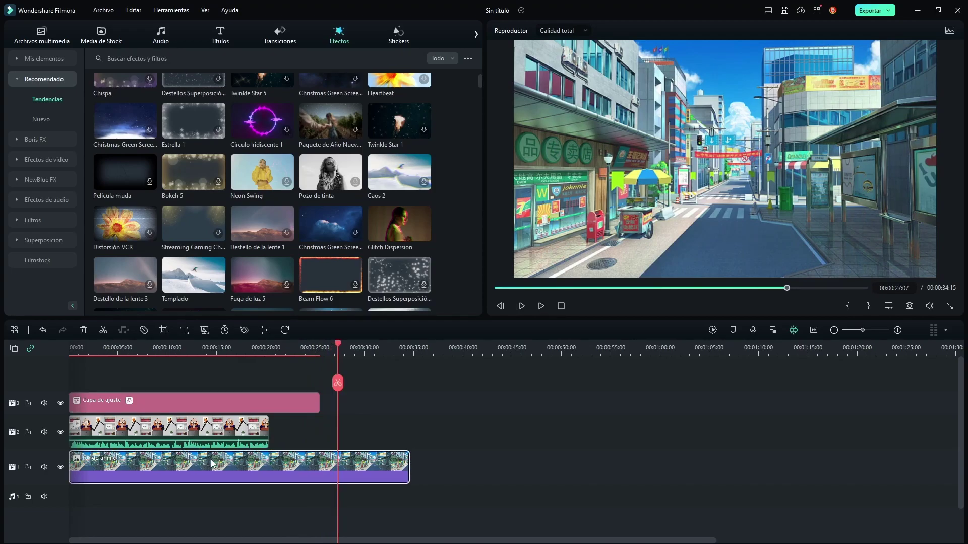
drag(190, 406, 470, 448)
drag(211, 435, 203, 402)
drag(356, 442, 158, 437)
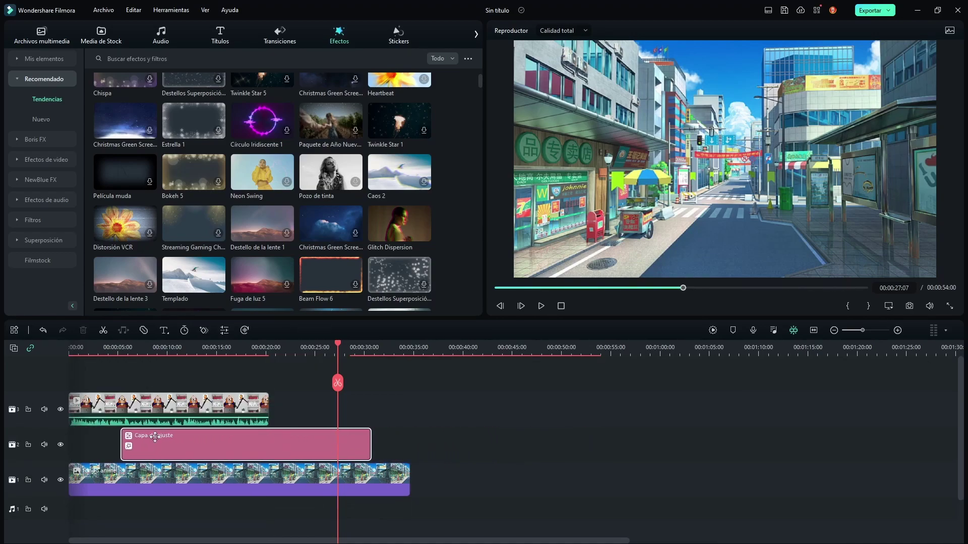
click(86, 348)
key(space)
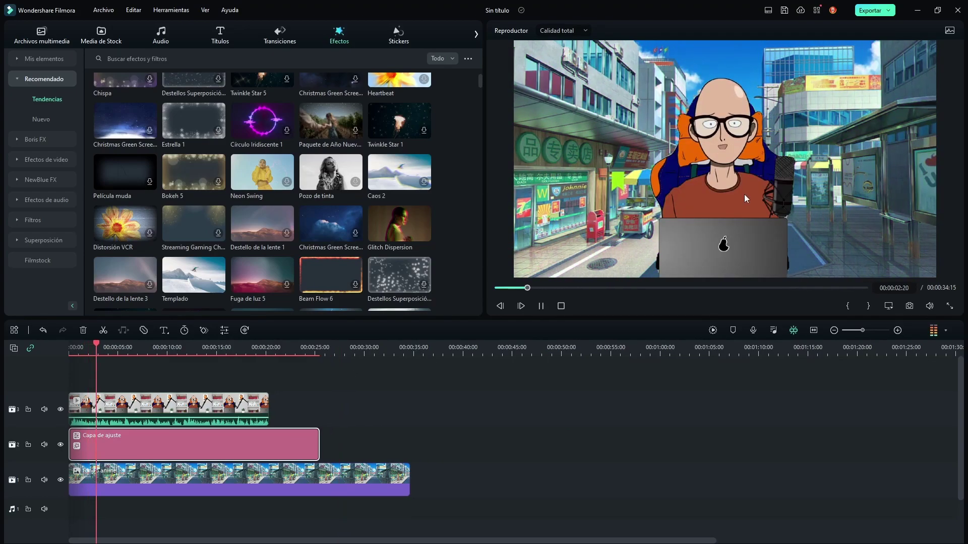